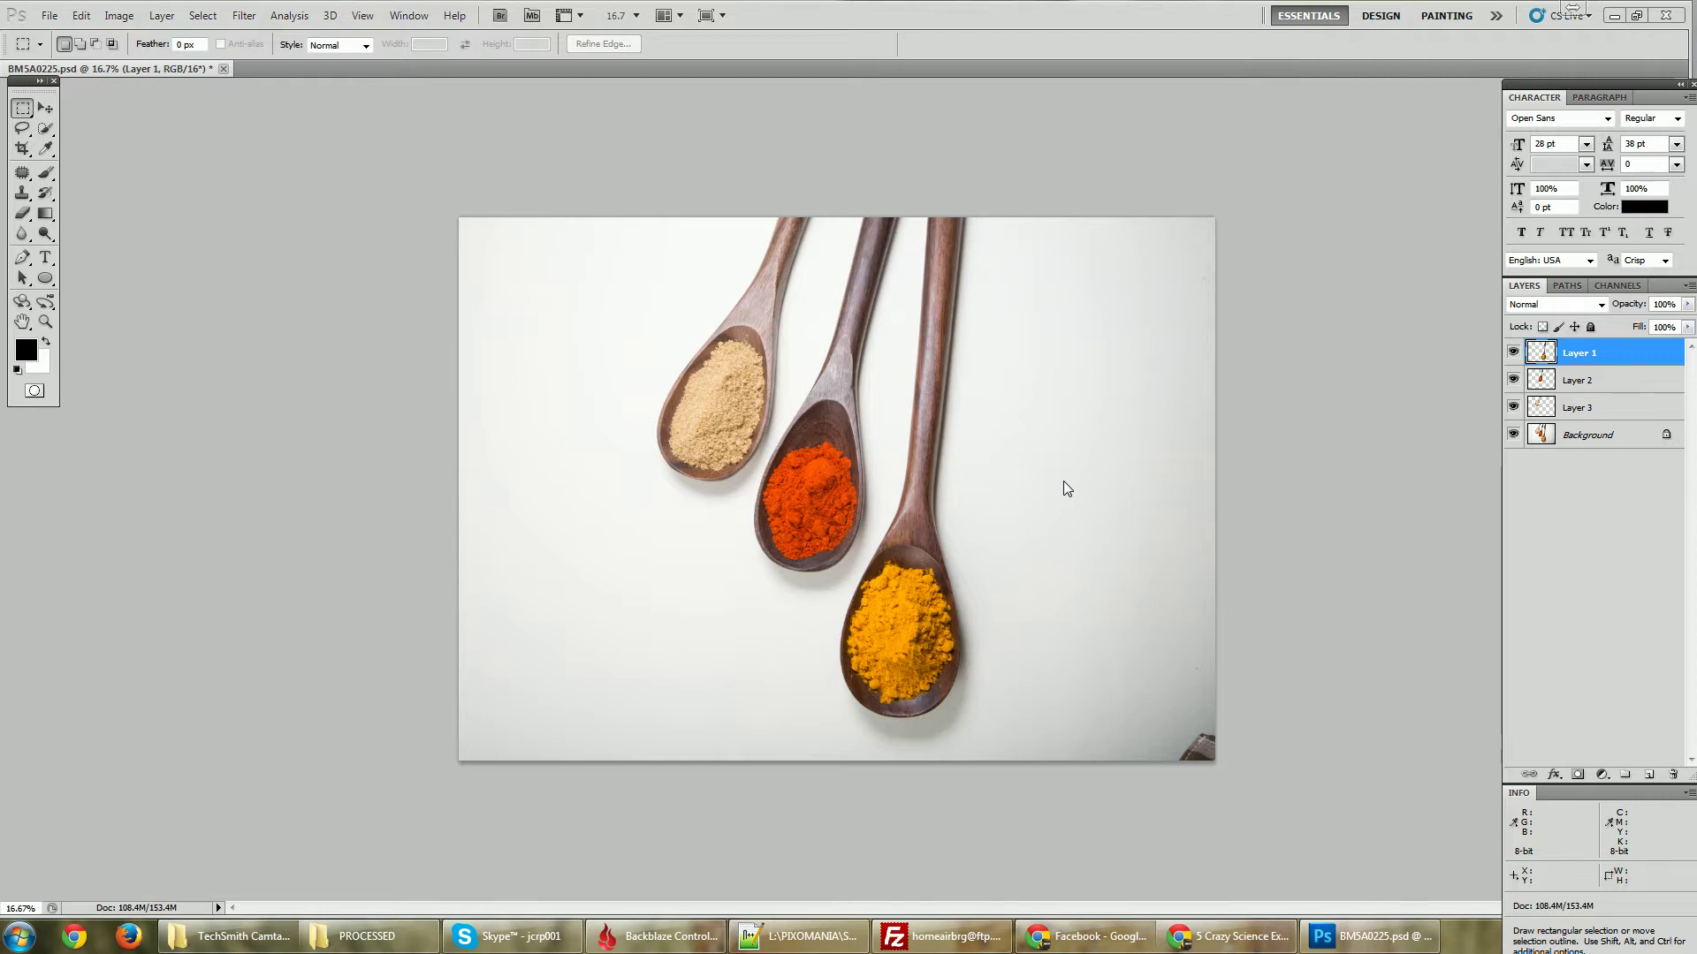
# Add a new white-filled Layer 4 directly above the Background photo layer
pyautogui.click(1591, 436)
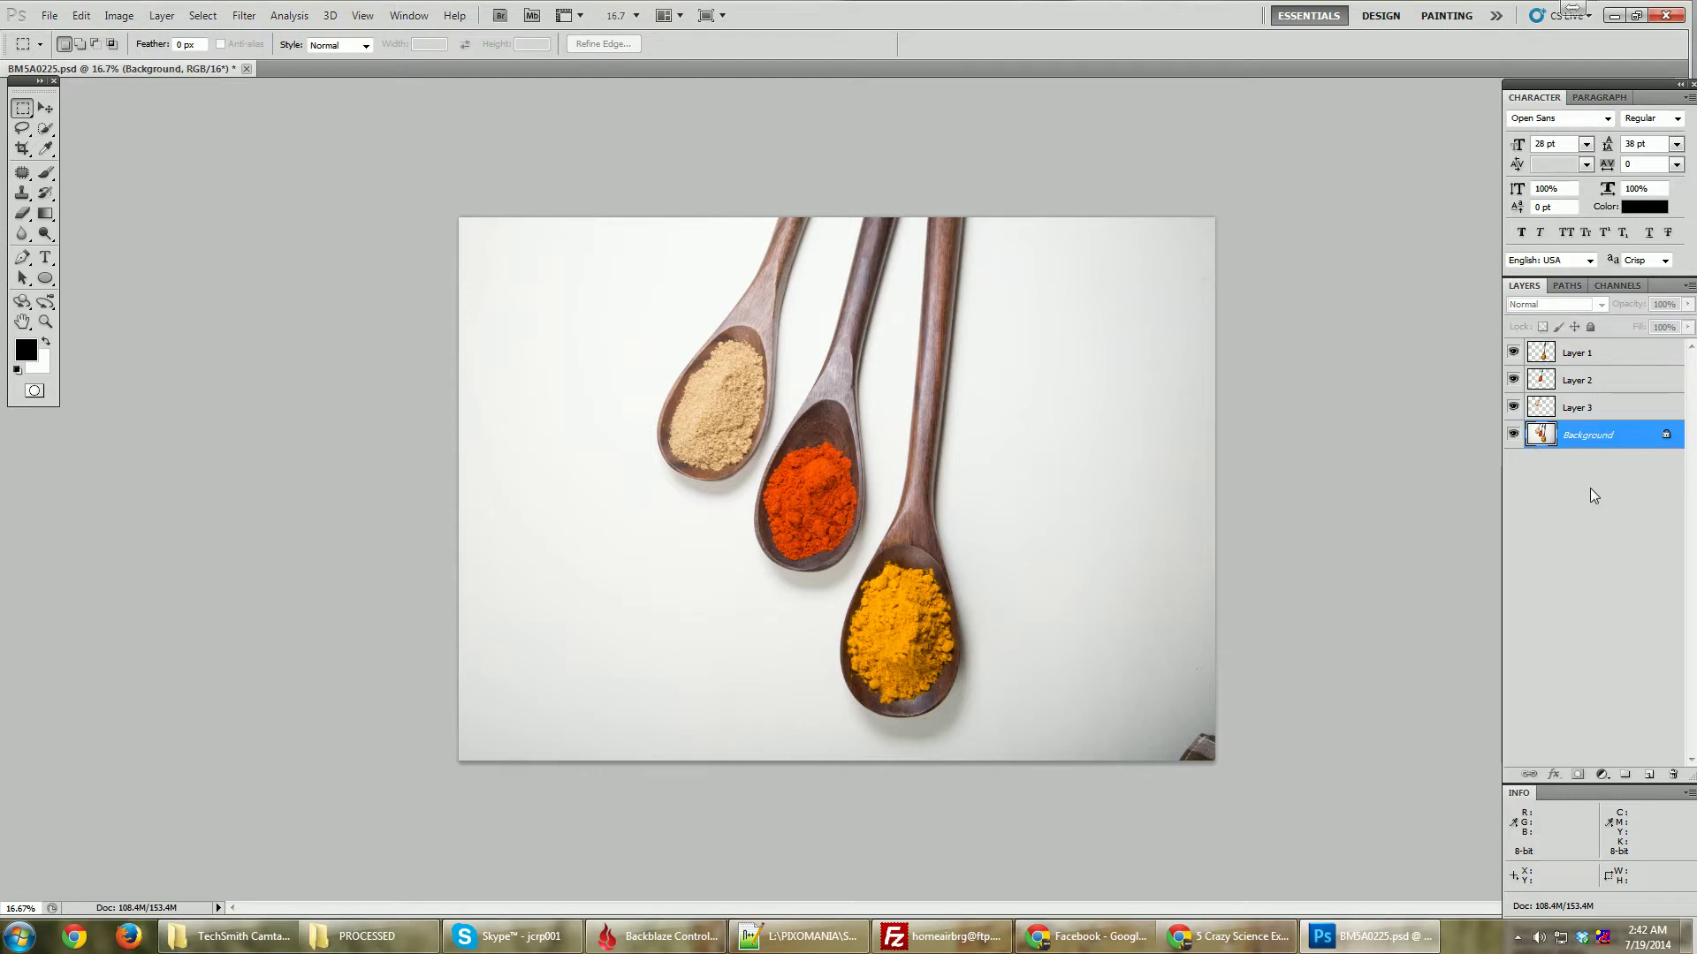
pyautogui.hotkey('ctrl', 'shift', 'n')
pyautogui.press('Return')
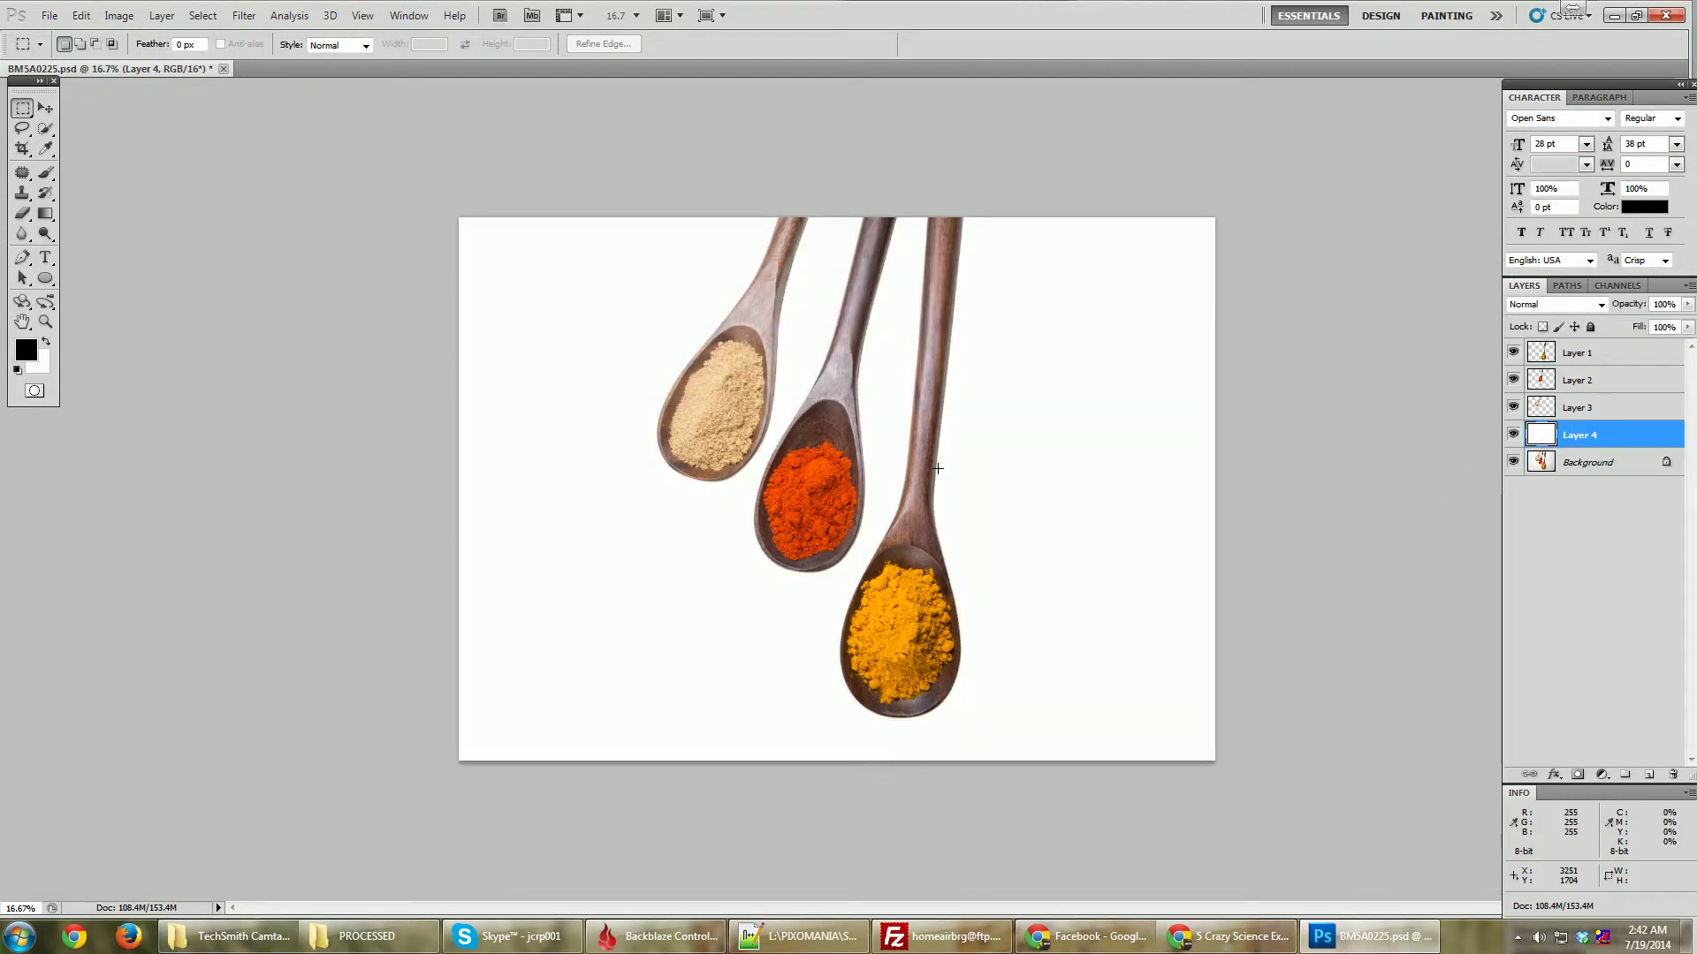
pyautogui.press('v')
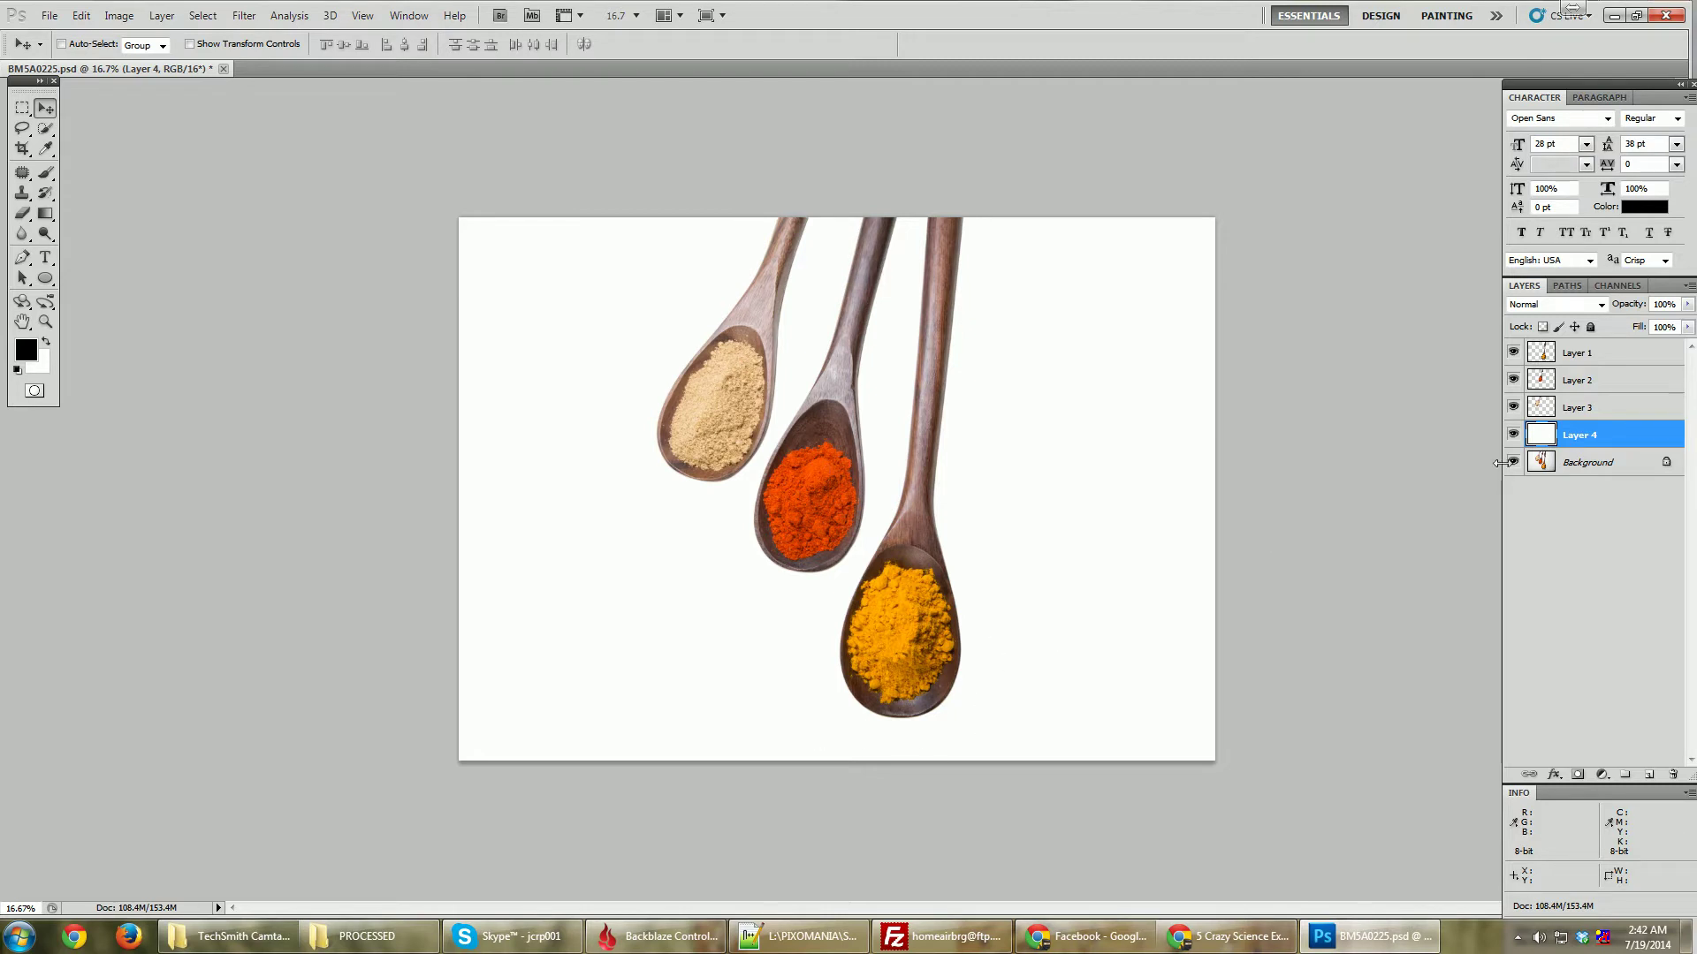
# Toggle visibility of Layers 1–3 to check the spoon cut-outs, then reselect Background
pyautogui.click(1517, 412)
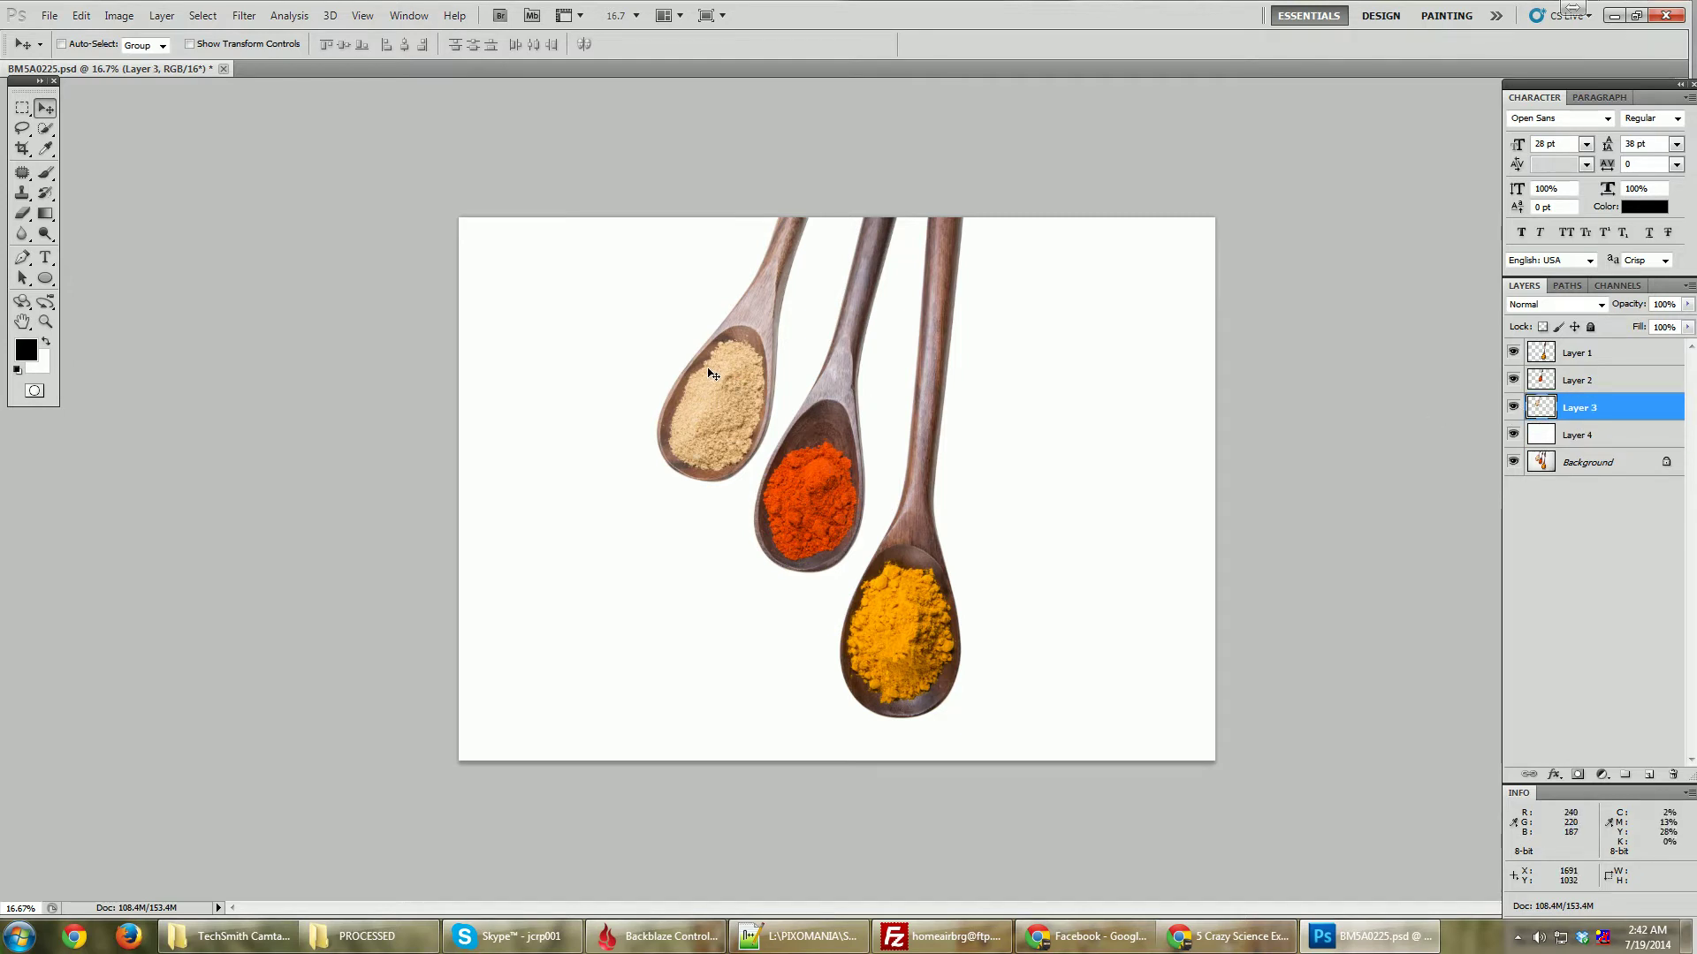
pyautogui.click(22, 257)
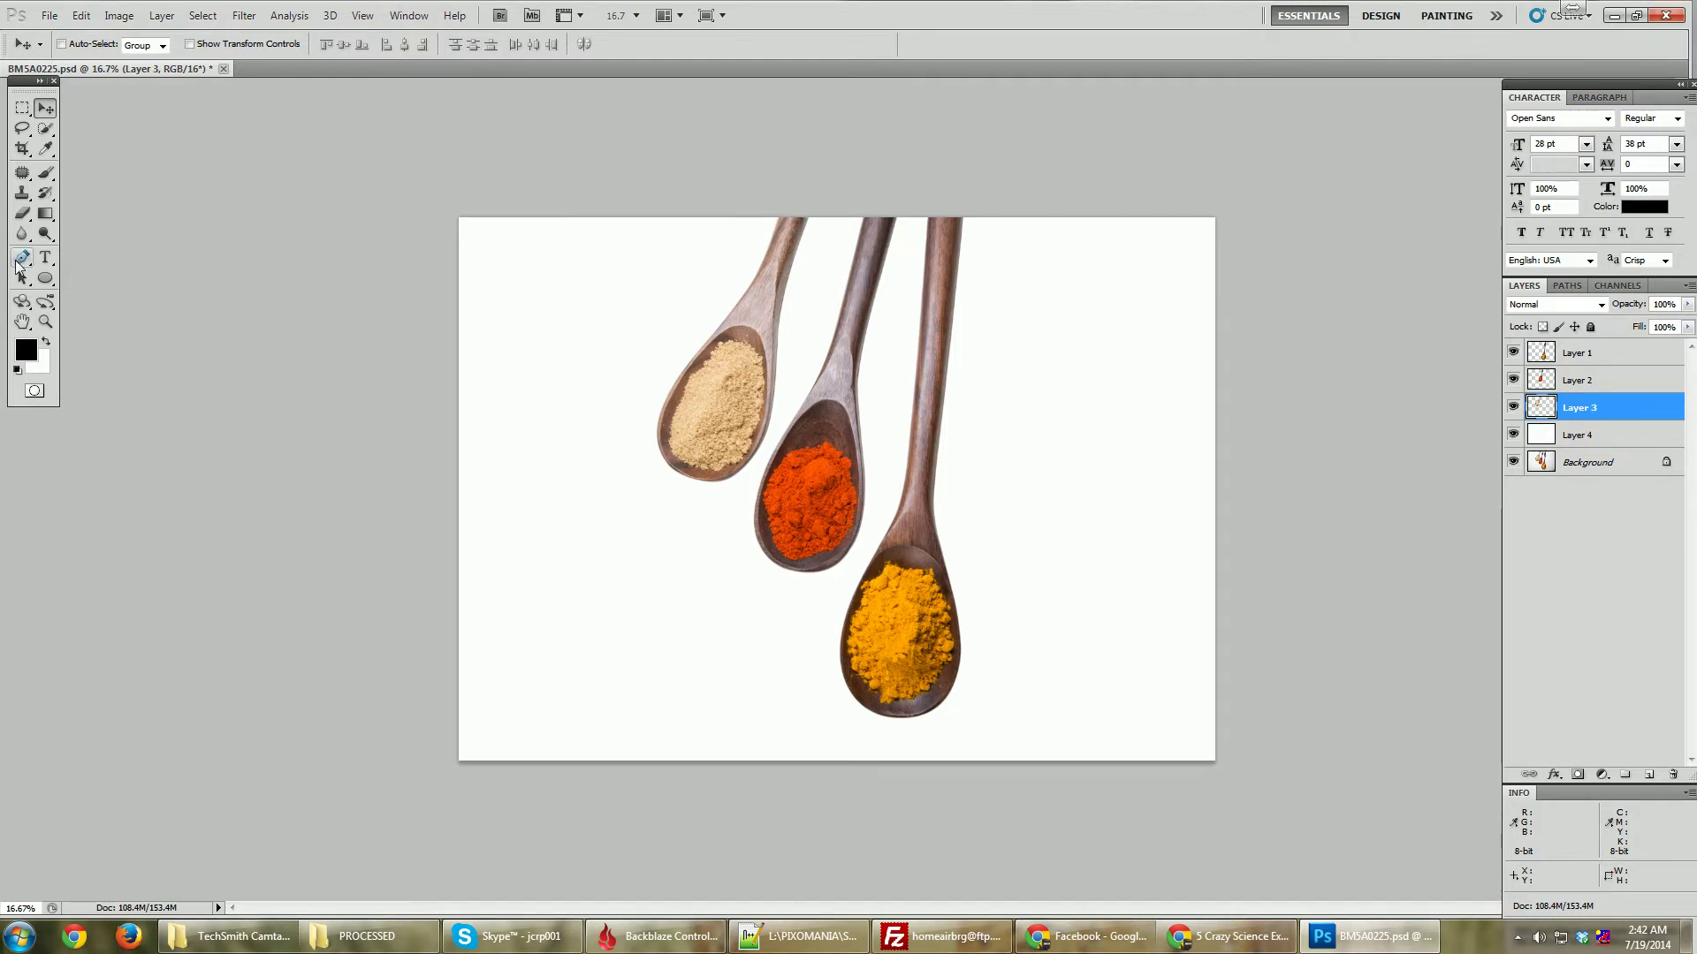
pyautogui.click(45, 107)
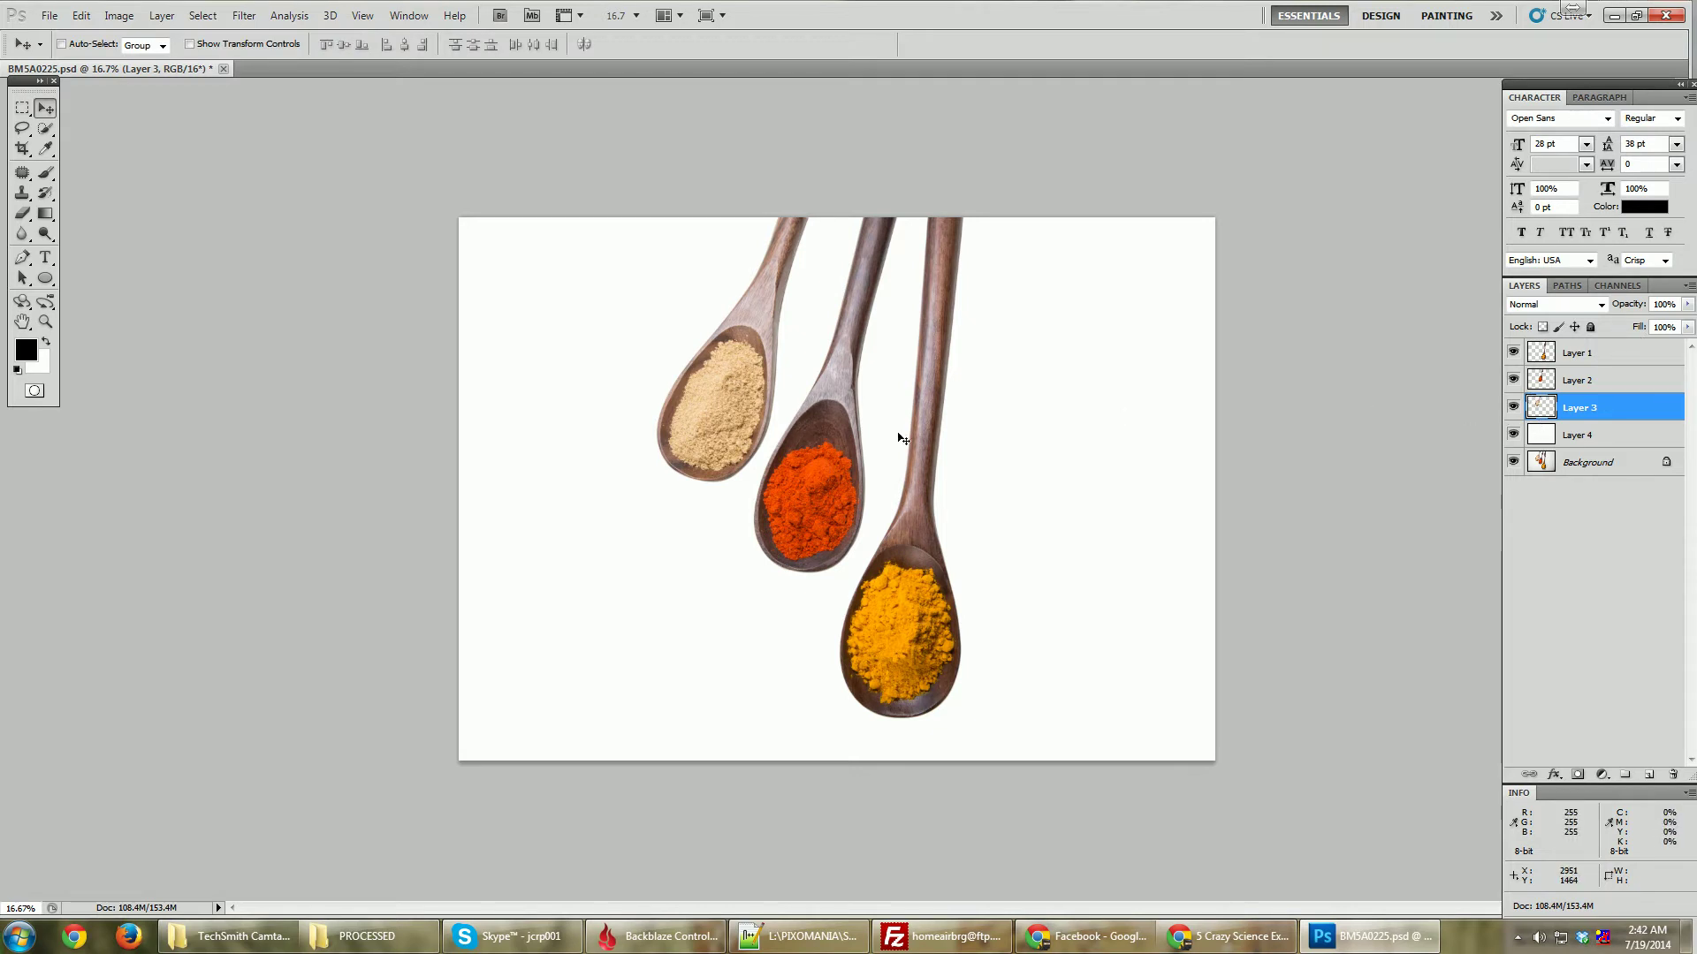
pyautogui.click(1512, 407)
pyautogui.moveTo(1513, 382)
pyautogui.mouseDown()
pyautogui.moveTo(1513, 353)
pyautogui.moveTo(1513, 407)
pyautogui.mouseUp()
pyautogui.click(1591, 433)
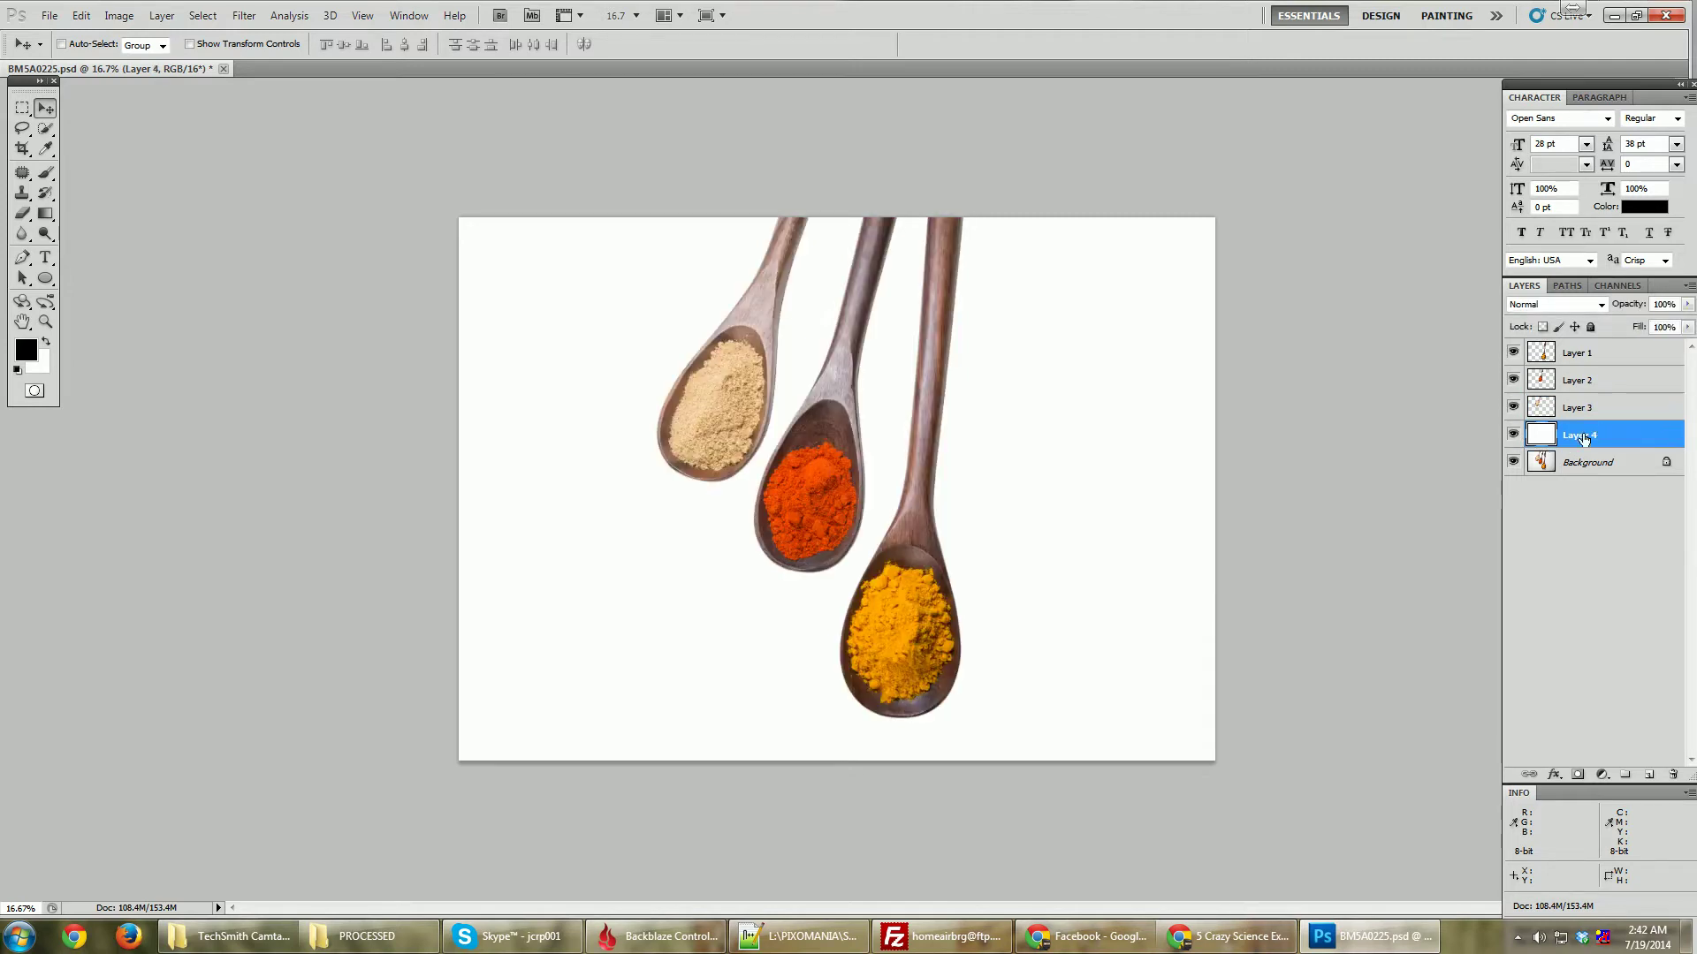
pyautogui.click(1607, 471)
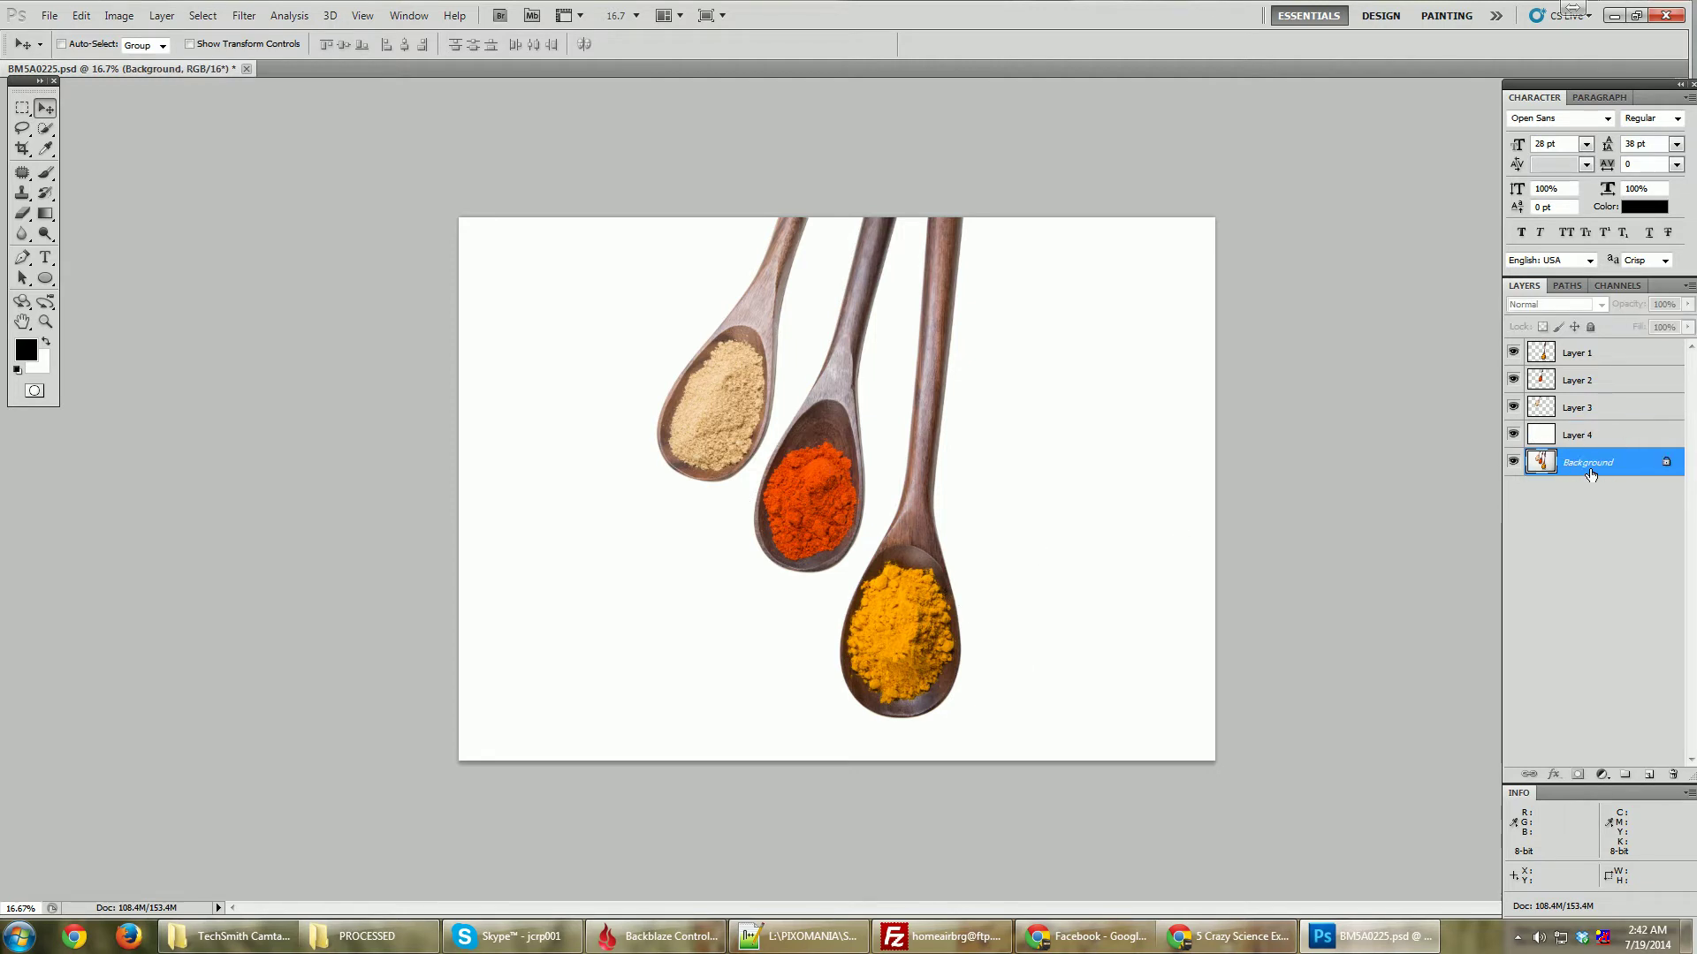
# Duplicate Background above Layer 4 and give the copy an inverted, all-black layer mask
pyautogui.hotkey('ctrl', 'j')
pyautogui.hotkey('ctrl', ']')
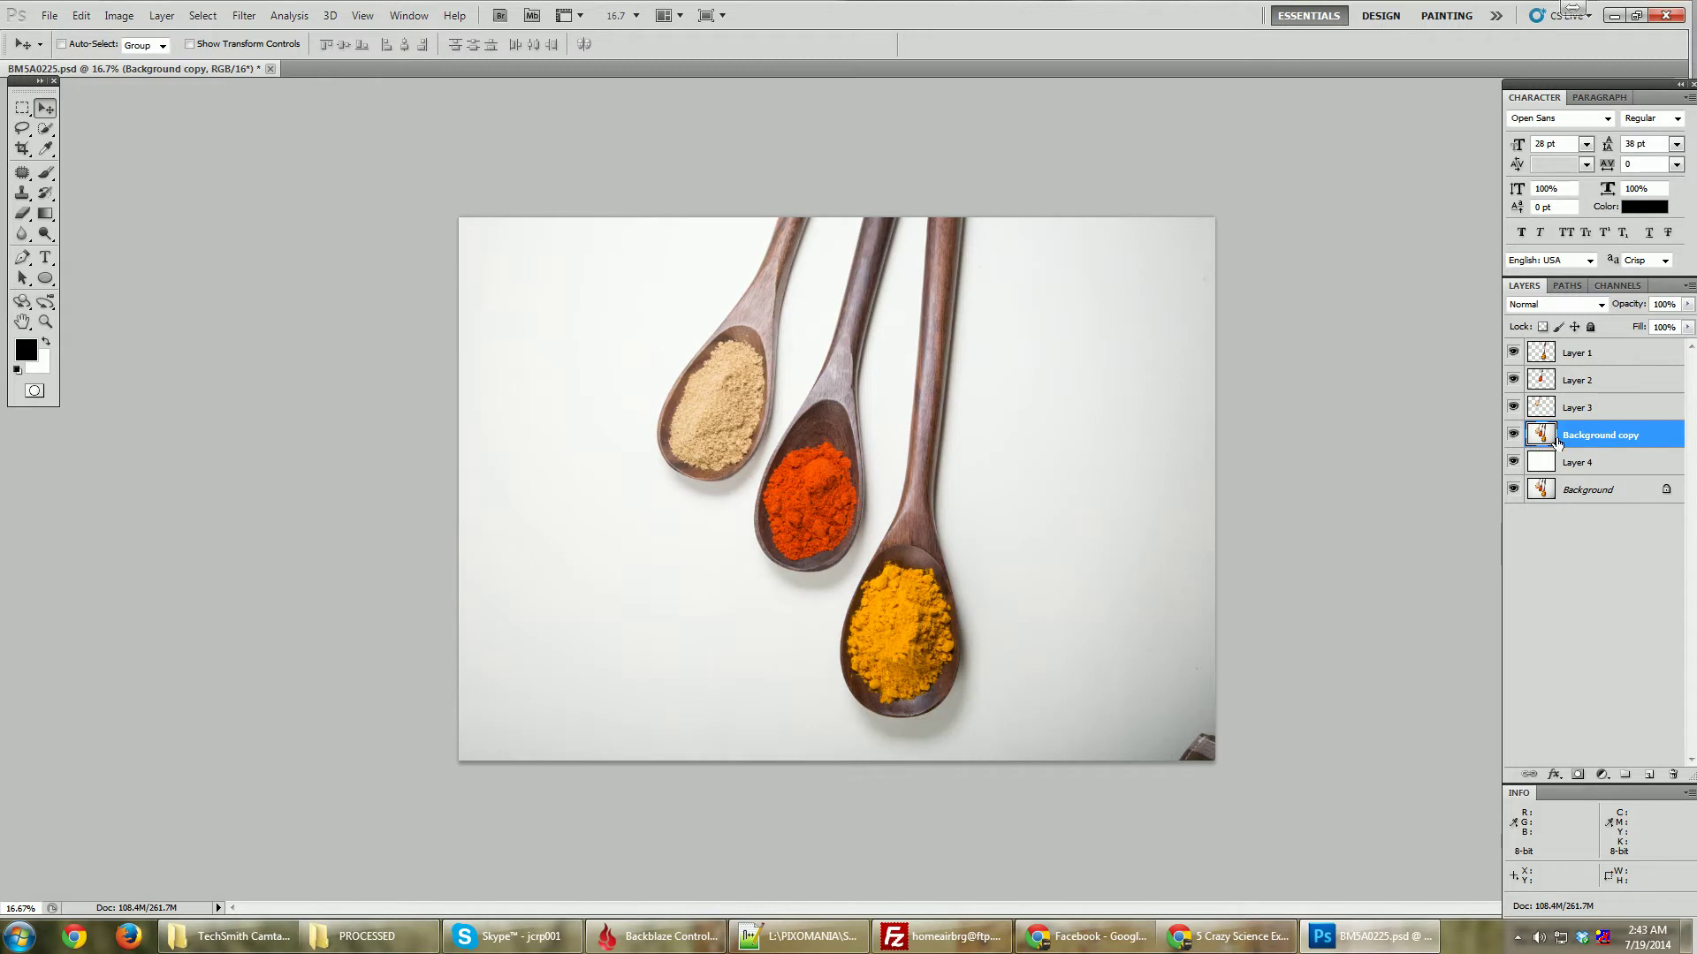
pyautogui.click(1578, 775)
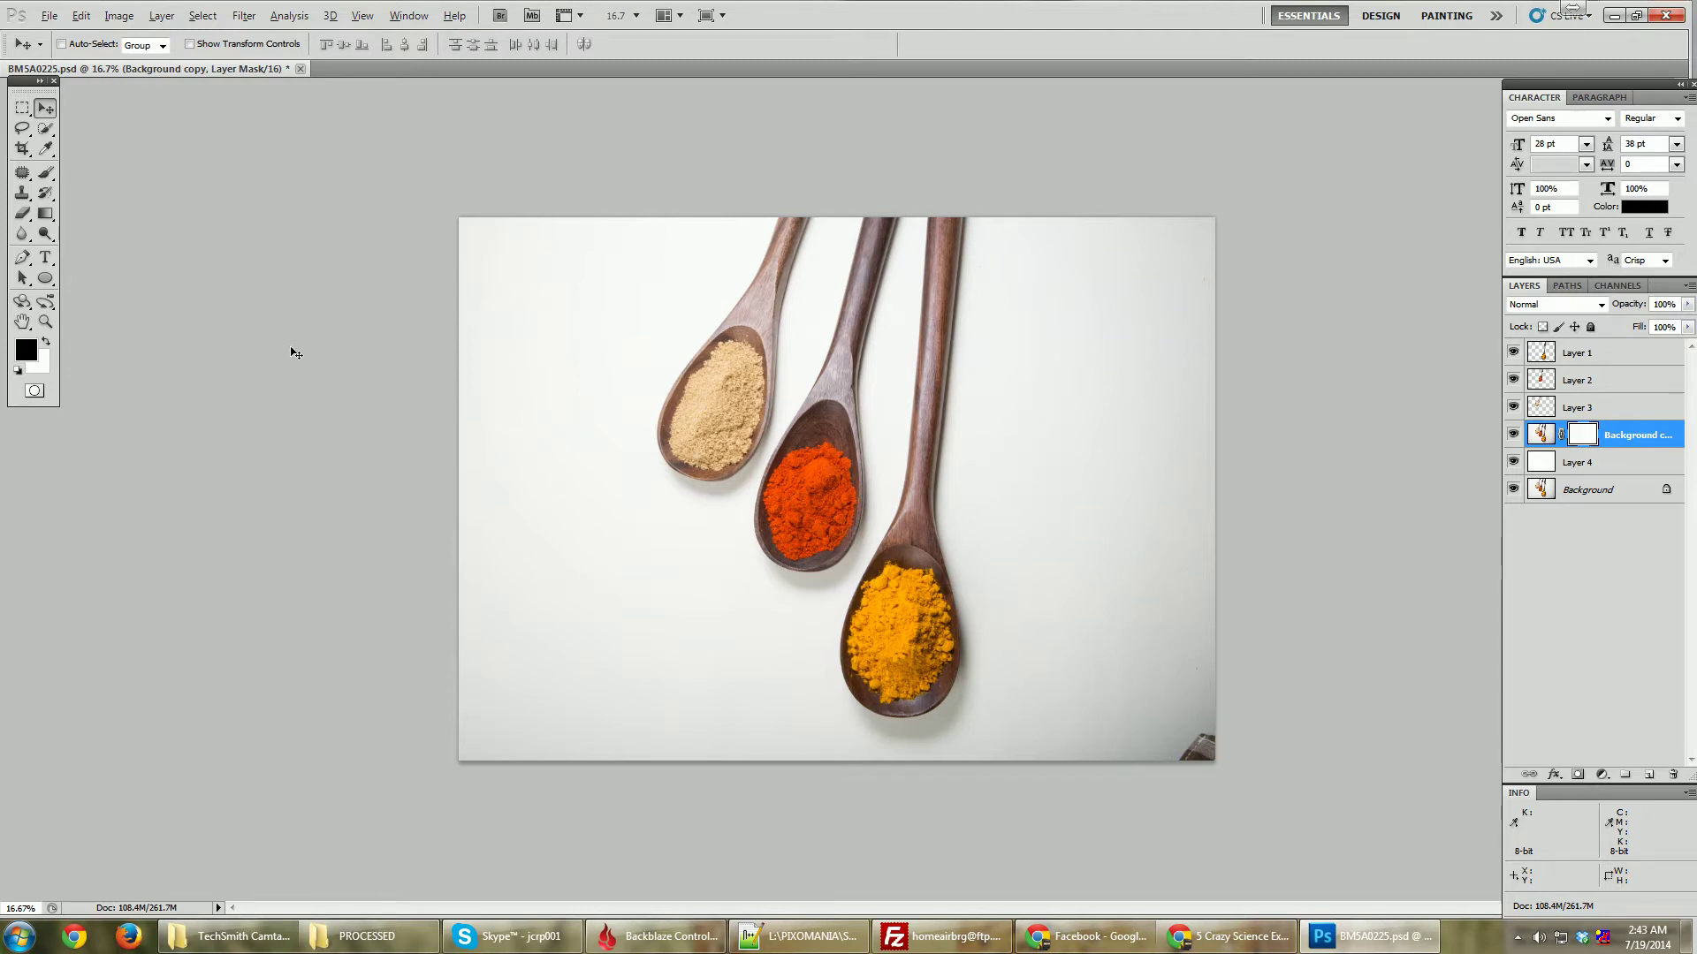
pyautogui.hotkey('ctrl', 'i')
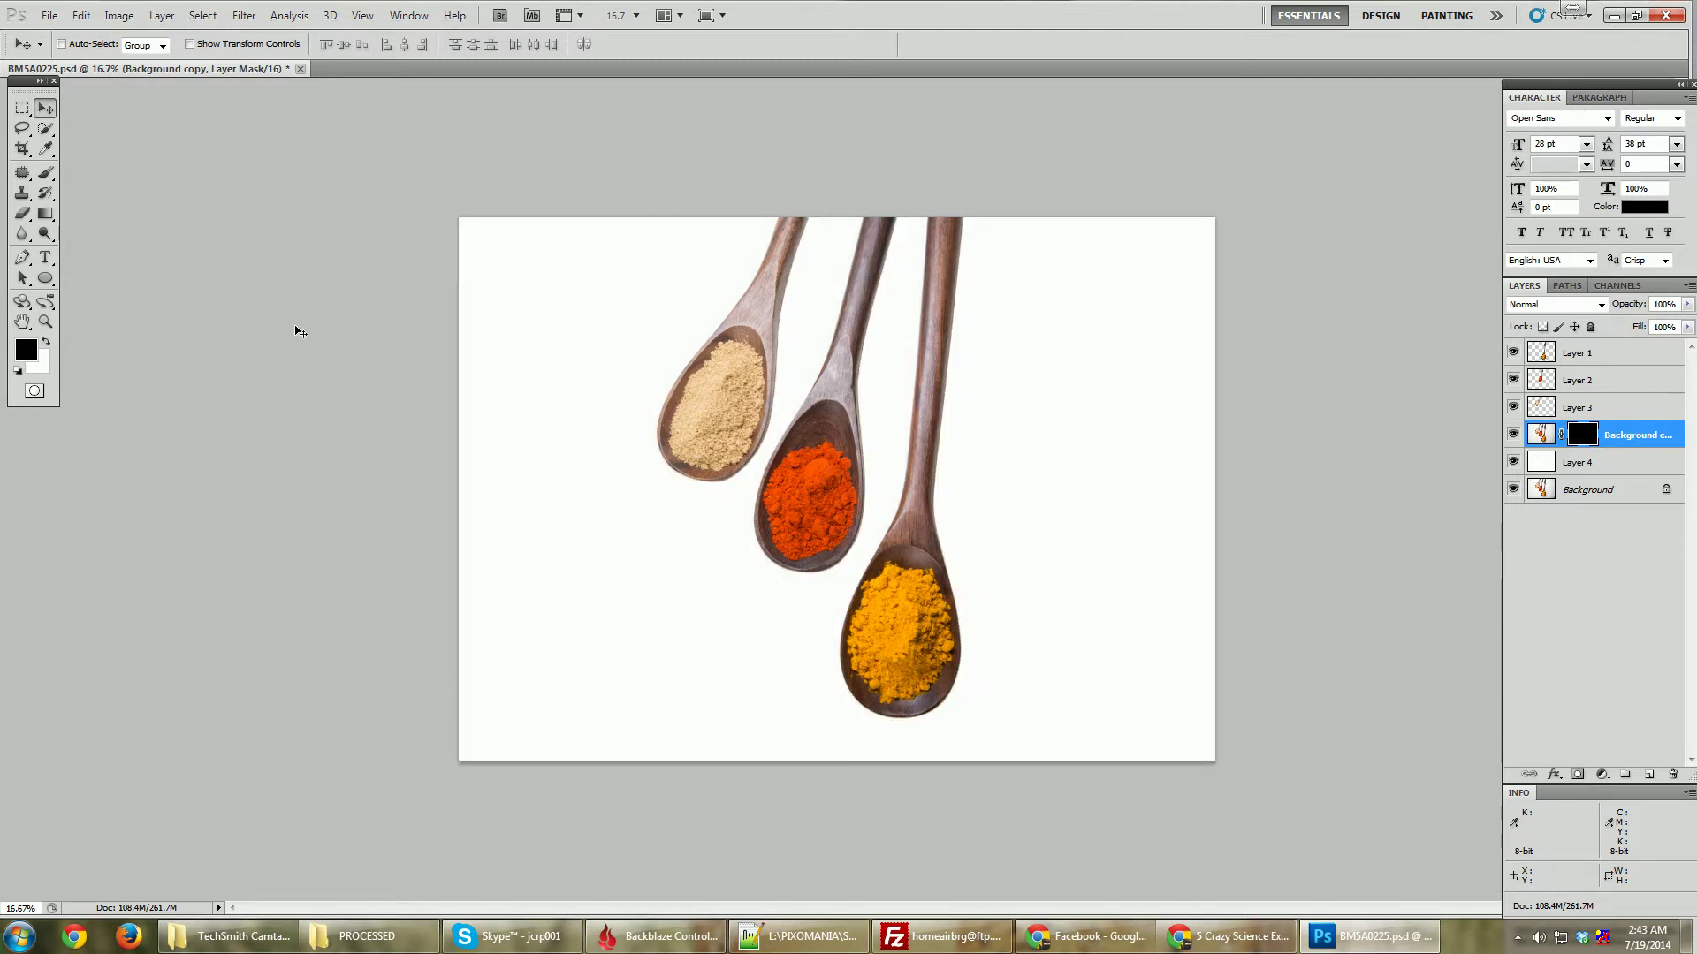
# Toggle Background copy and white Layer 4 on and off to compare backdrops
pyautogui.click(1513, 436)
pyautogui.click(1513, 437)
pyautogui.click(1513, 463)
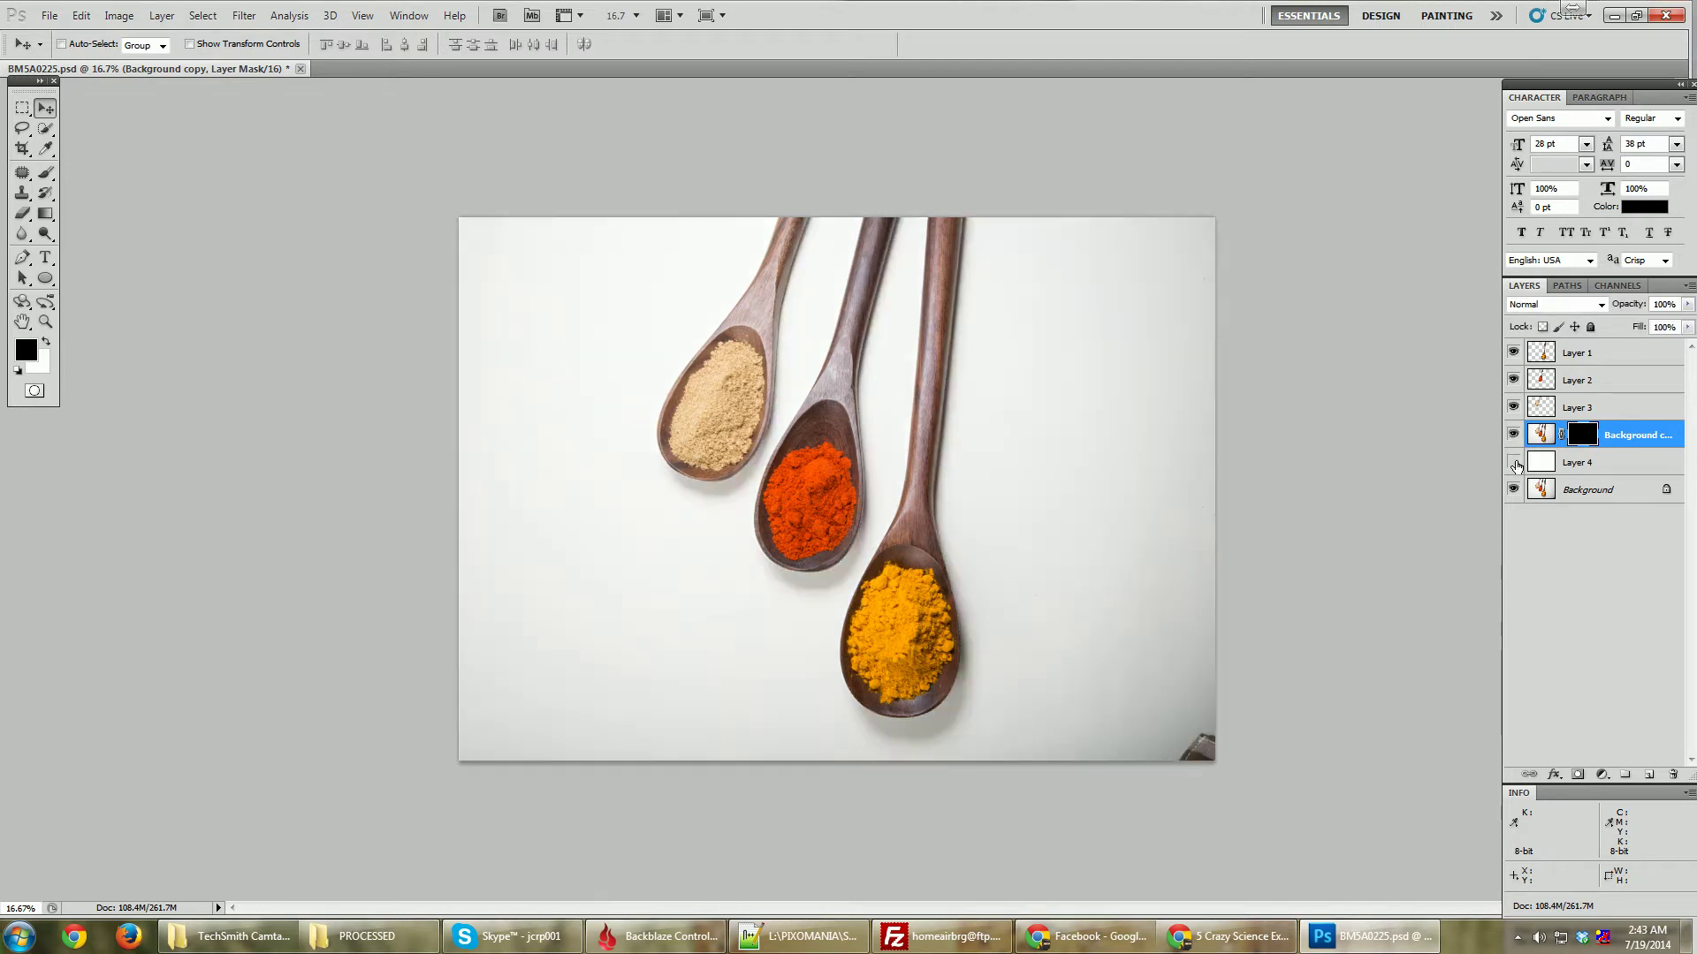
pyautogui.click(1513, 463)
pyautogui.click(1514, 465)
pyautogui.click(1514, 463)
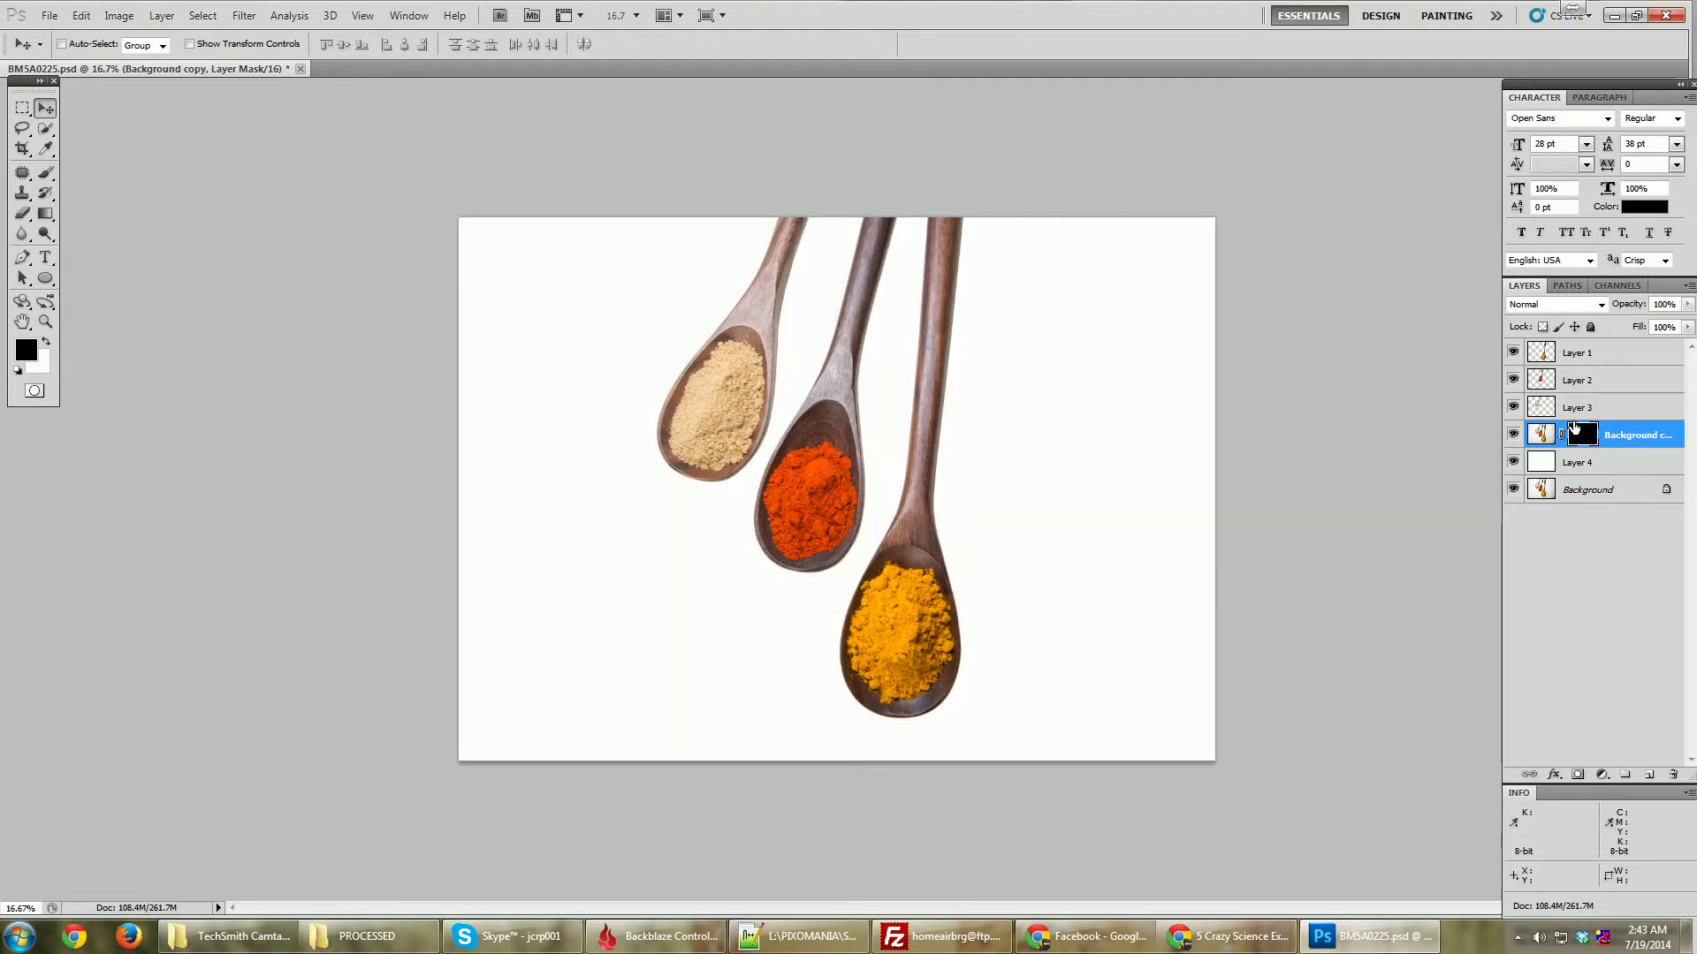
# Set up a soft Brush at 20% opacity with white as the painting colour
pyautogui.click(45, 172)
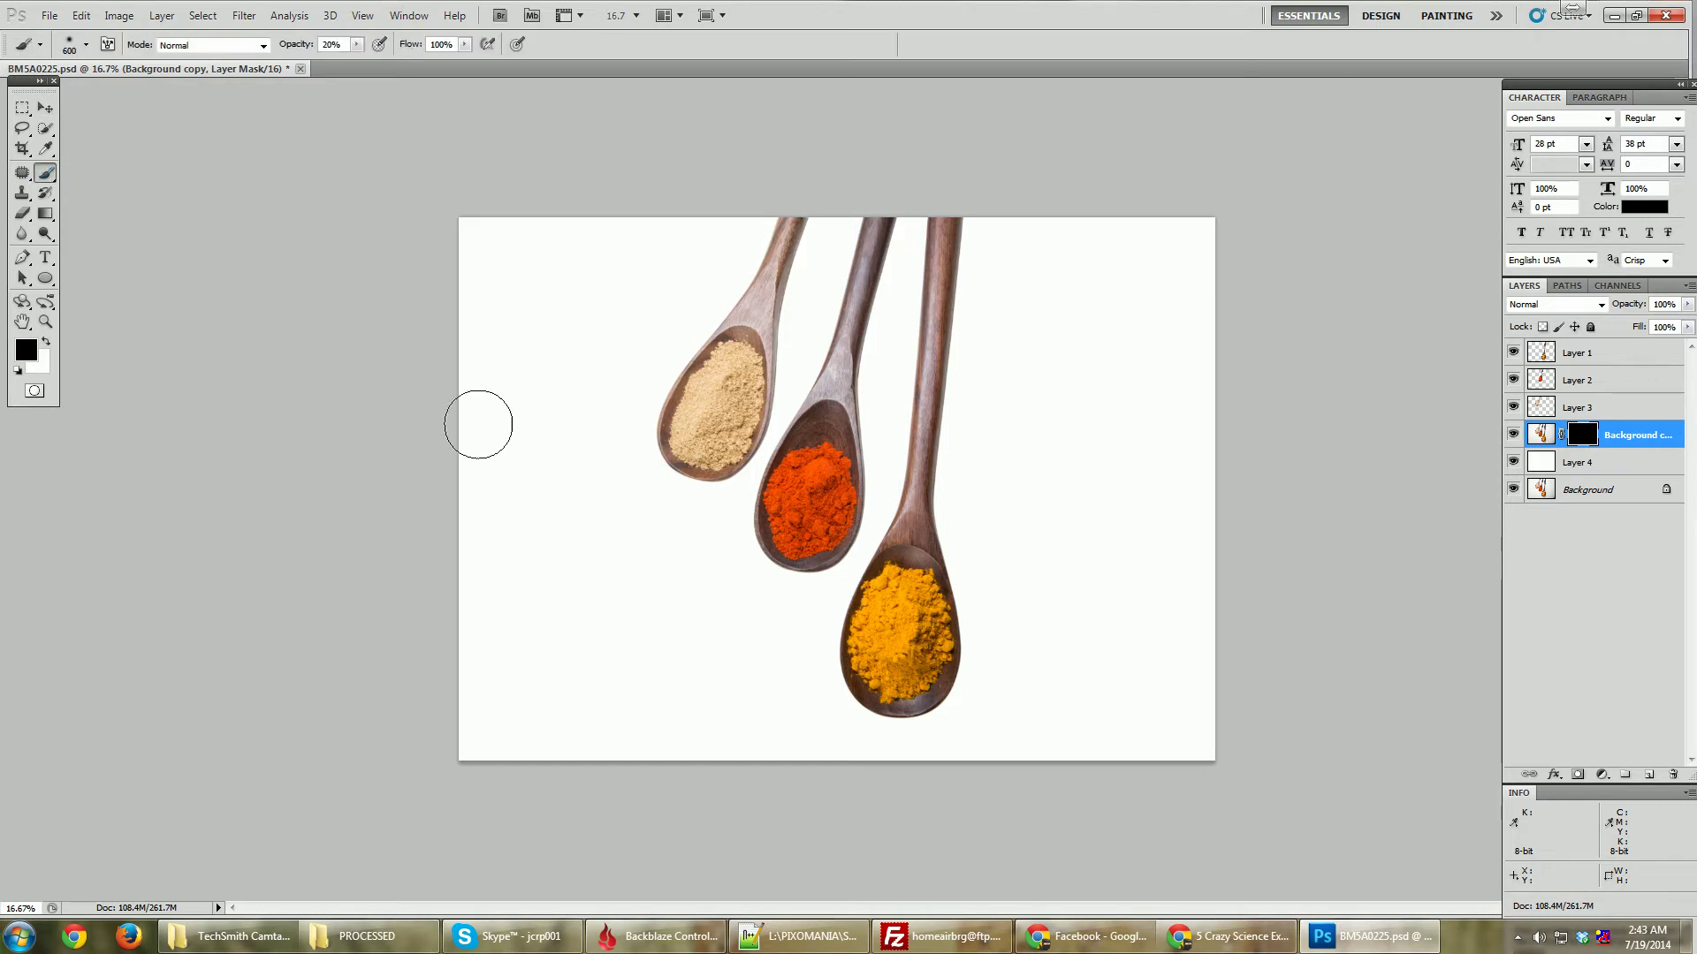
pyautogui.click(336, 45)
pyautogui.click(205, 206)
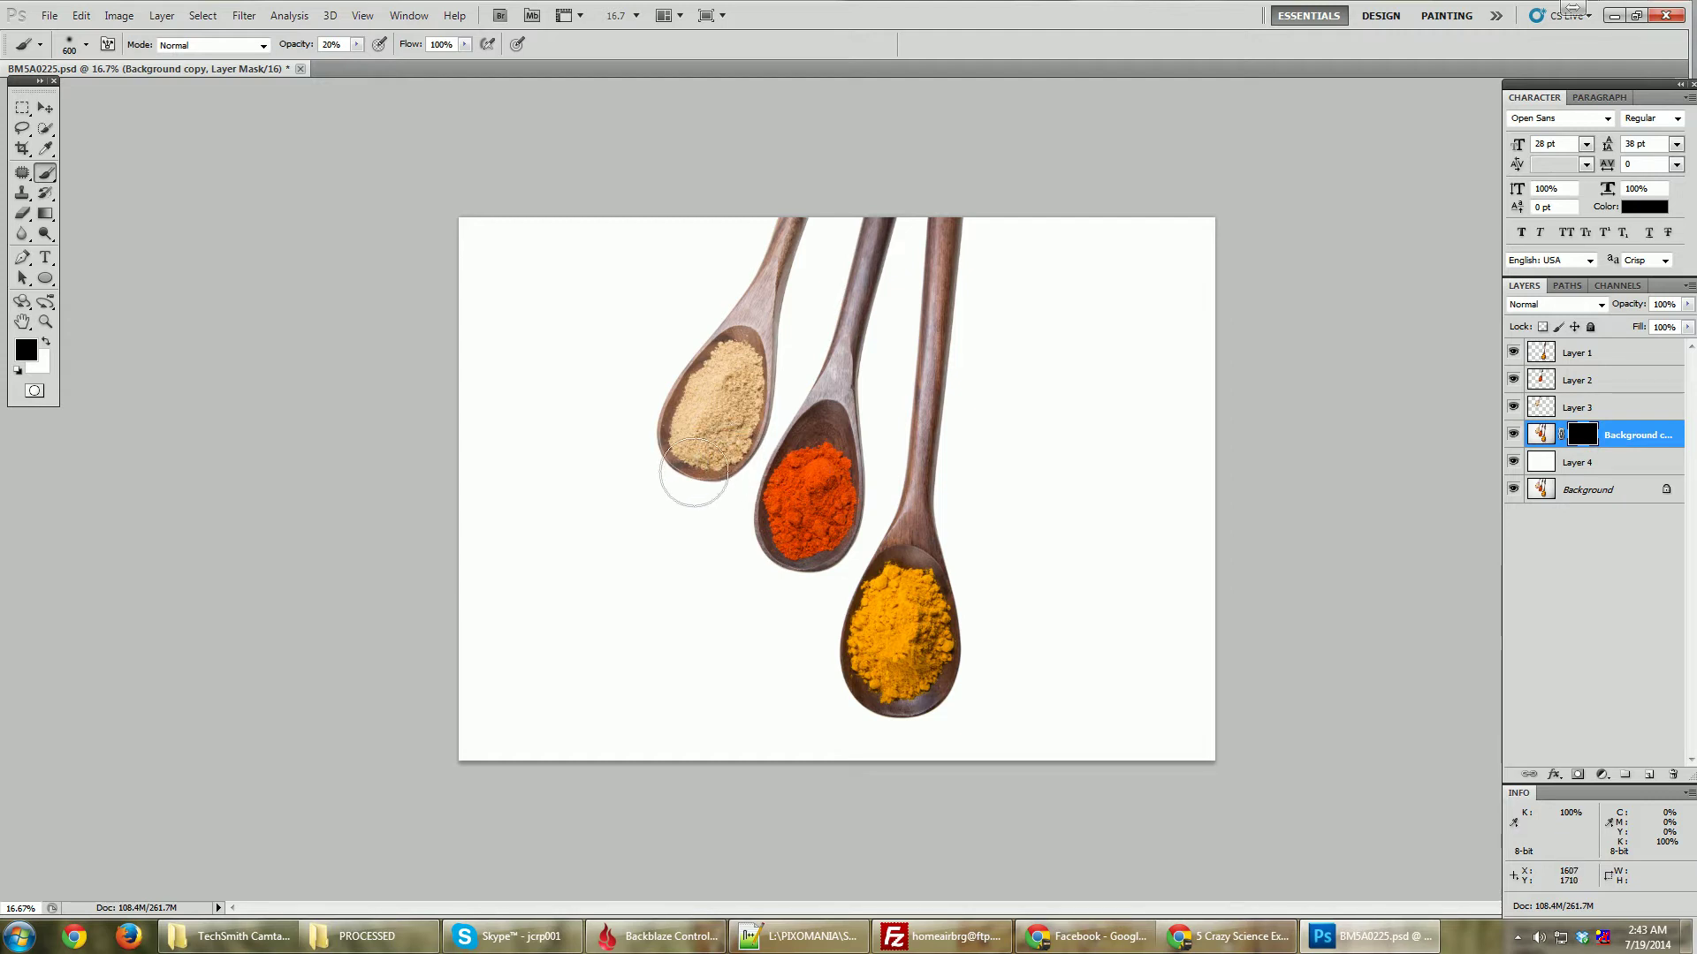
pyautogui.click(47, 345)
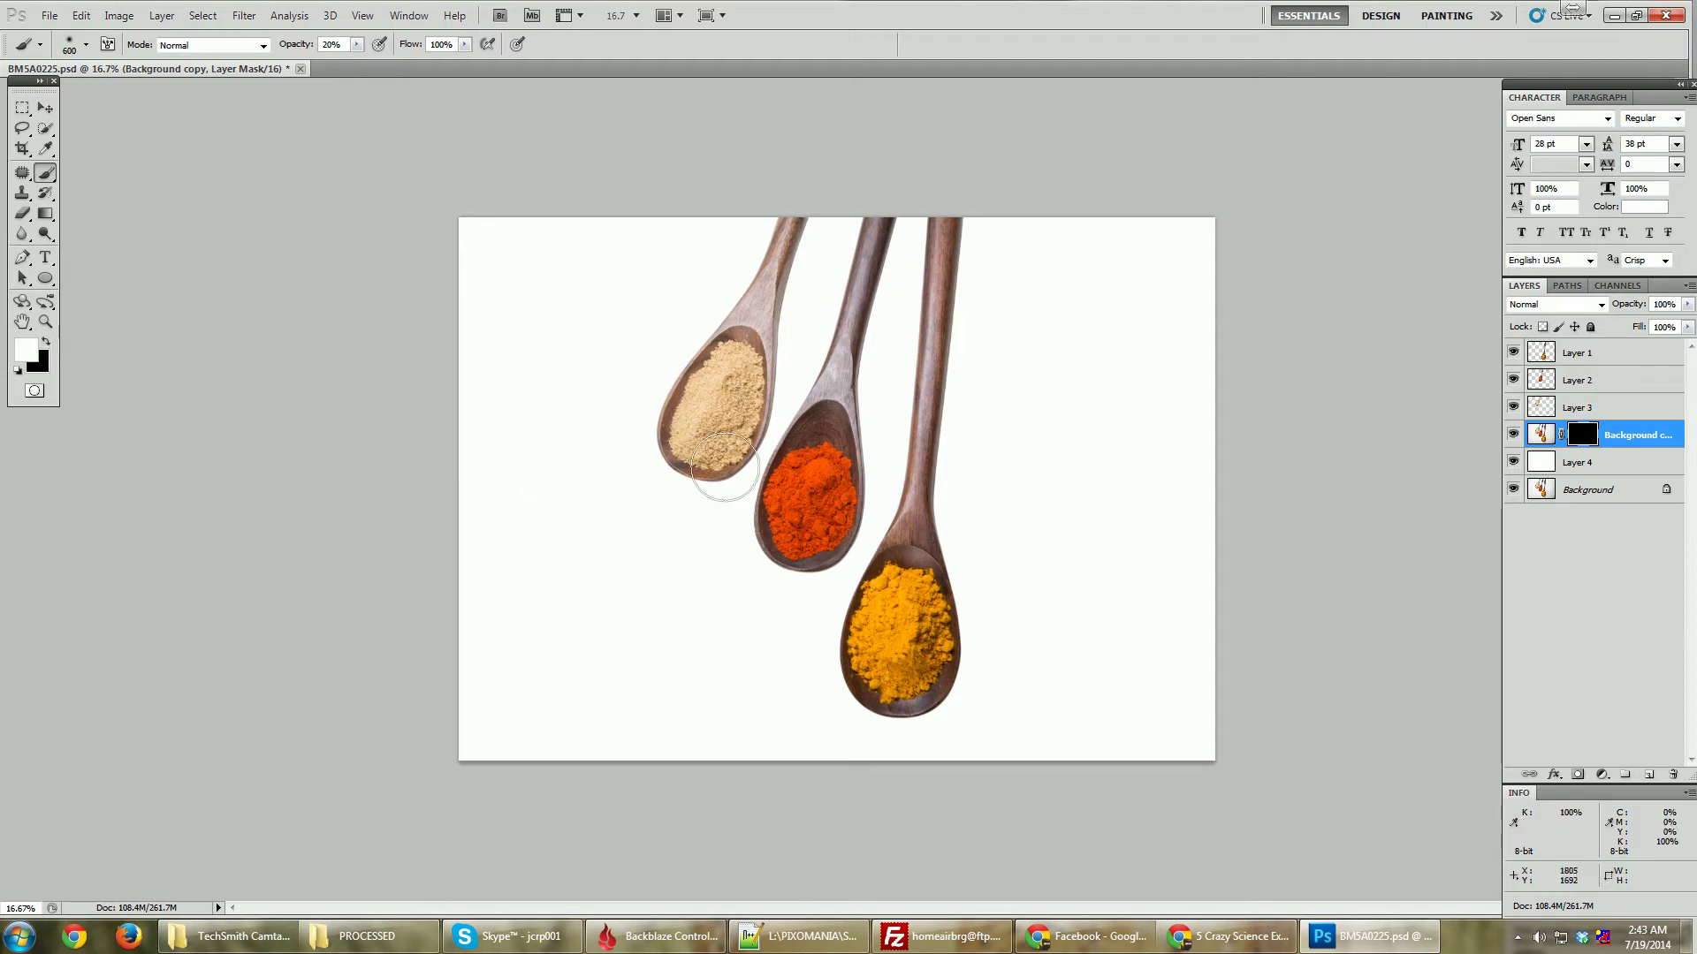
# Paint soft shadows back under the beige and yellow spoons on the Background copy mask
pyautogui.moveTo(682, 471)
pyautogui.mouseDown()
pyautogui.moveTo(716, 481)
pyautogui.moveTo(778, 415)
pyautogui.moveTo(678, 500)
pyautogui.moveTo(682, 462)
pyautogui.moveTo(773, 393)
pyautogui.moveTo(716, 489)
pyautogui.moveTo(795, 521)
pyautogui.moveTo(870, 618)
pyautogui.moveTo(778, 570)
pyautogui.moveTo(861, 574)
pyautogui.moveTo(866, 530)
pyautogui.moveTo(842, 546)
pyautogui.mouseUp()
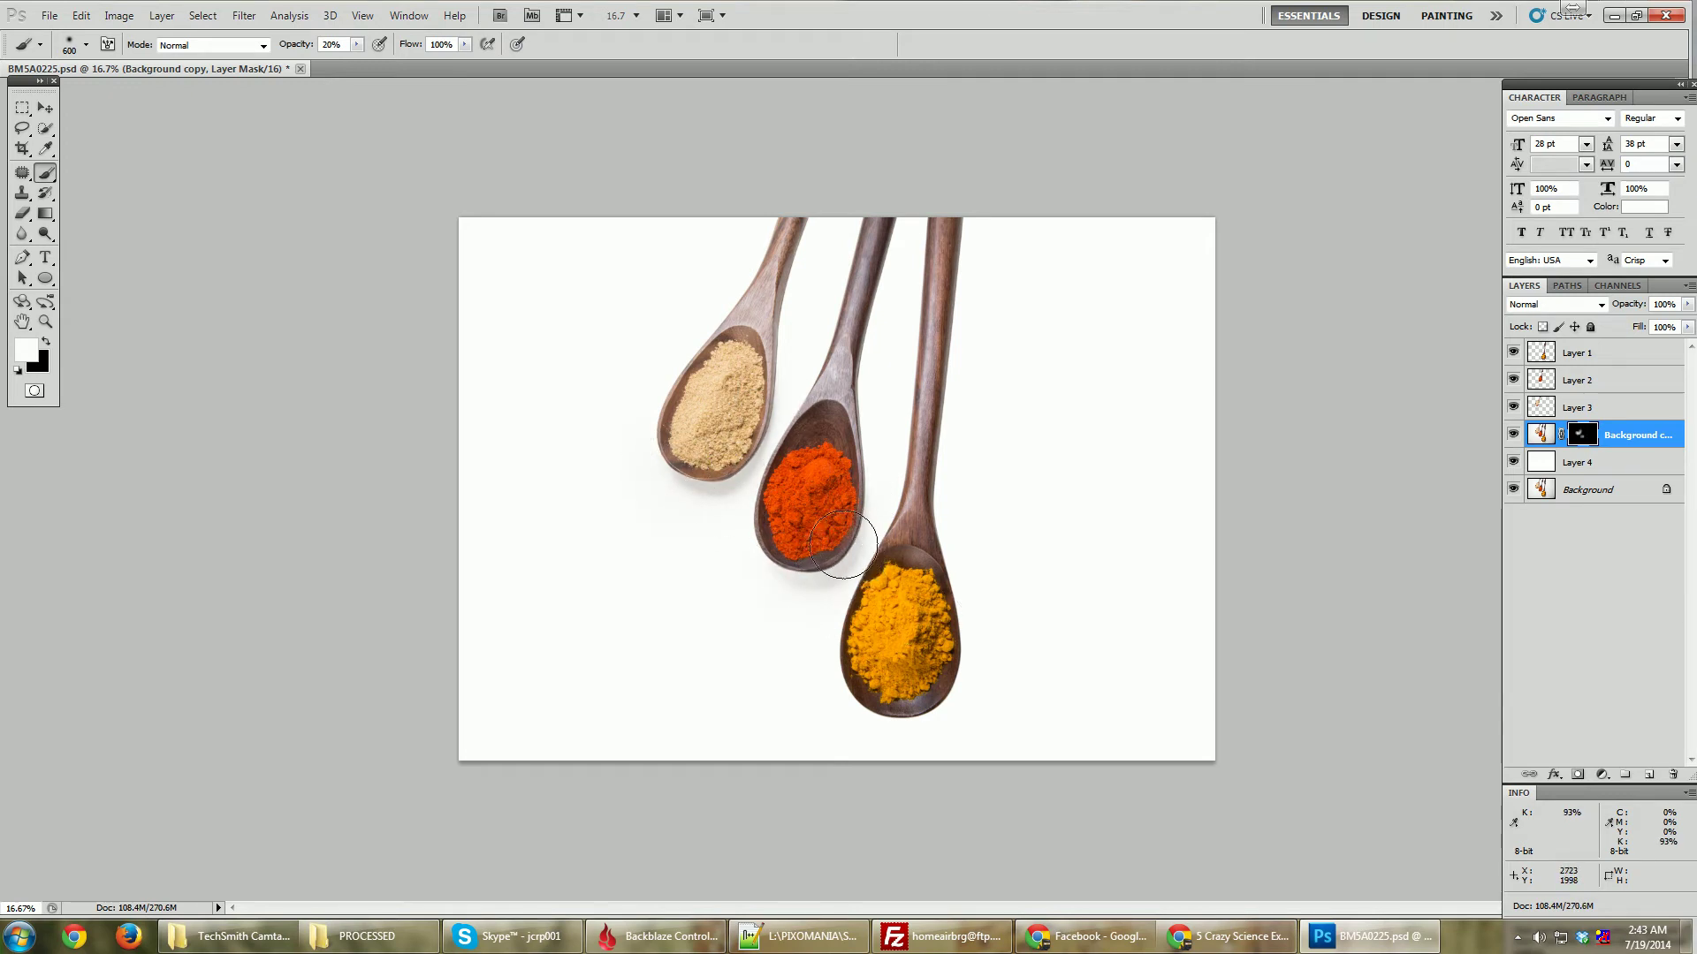
pyautogui.click(1513, 463)
pyautogui.click(1514, 463)
pyautogui.click(1514, 463)
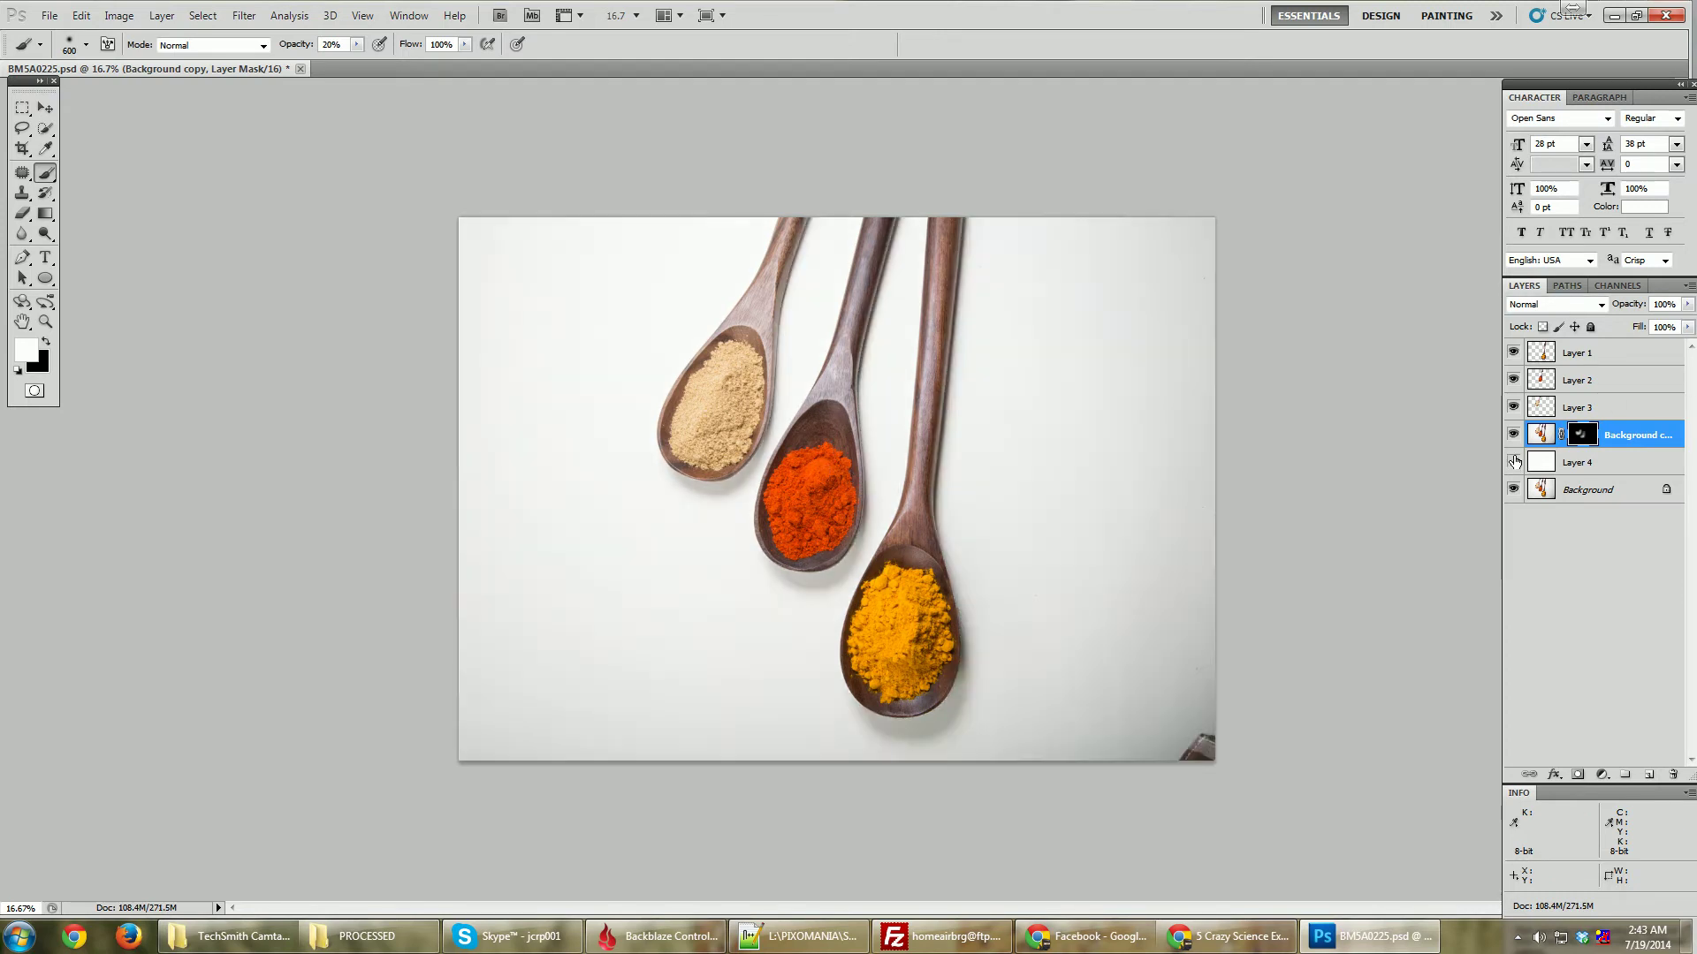
pyautogui.click(1514, 463)
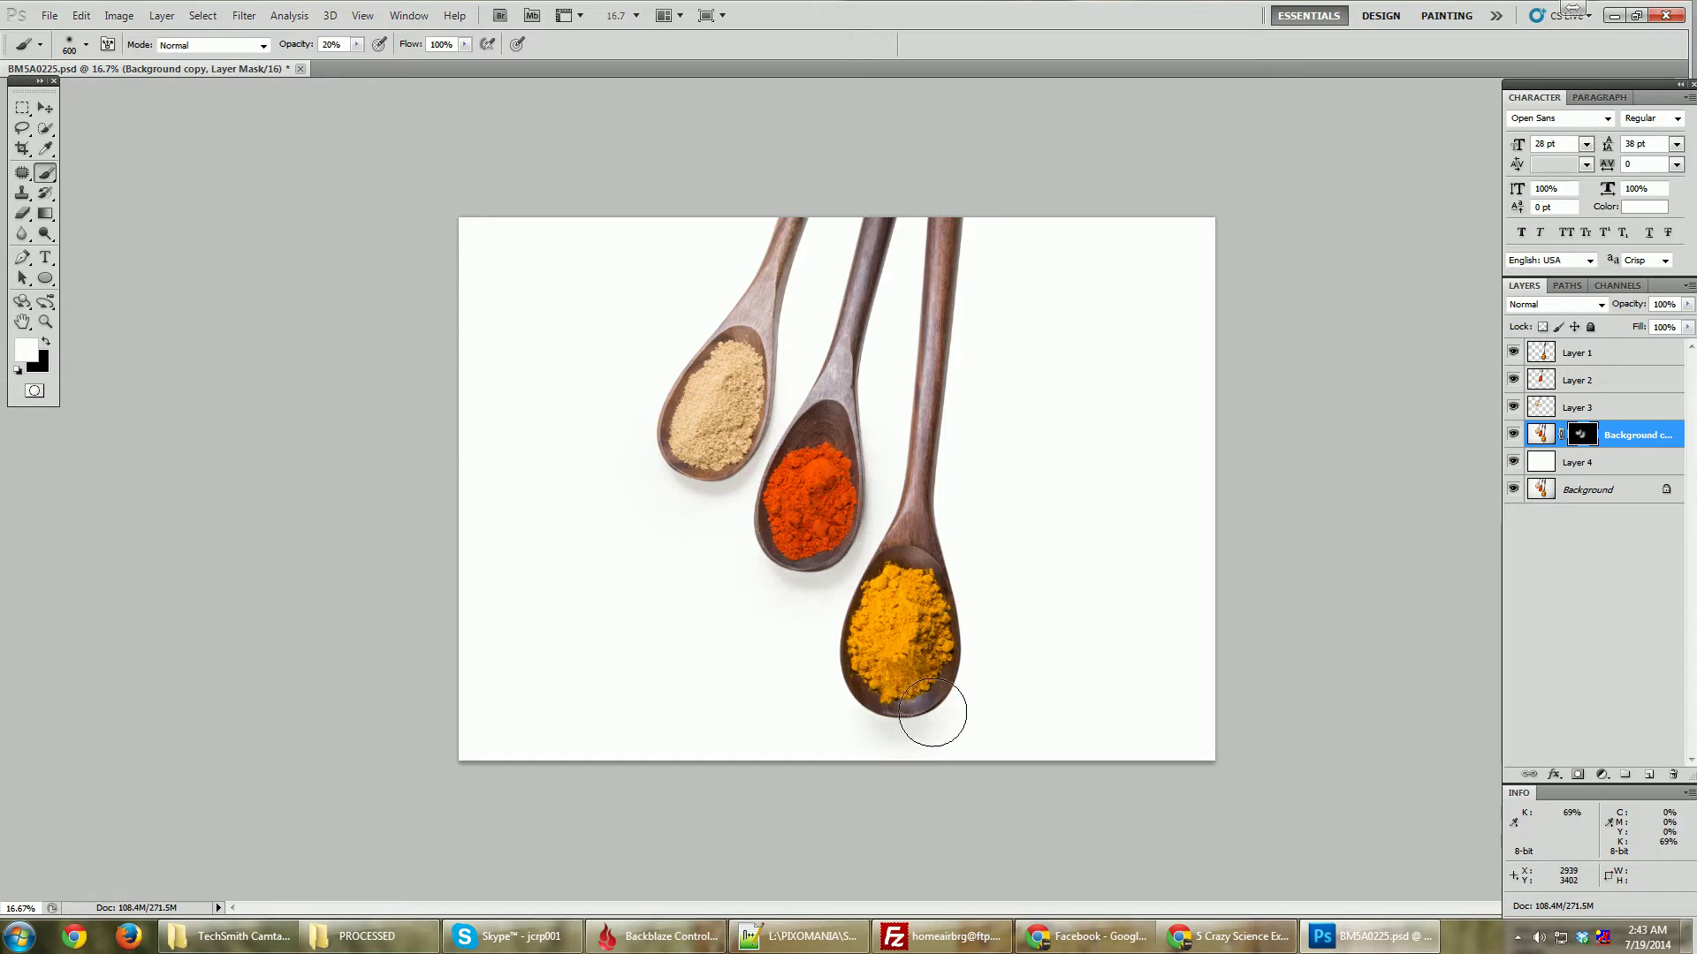
pyautogui.moveTo(947, 639)
pyautogui.mouseDown()
pyautogui.moveTo(947, 583)
pyautogui.moveTo(956, 676)
pyautogui.moveTo(910, 698)
pyautogui.moveTo(866, 683)
pyautogui.moveTo(966, 625)
pyautogui.moveTo(969, 719)
pyautogui.moveTo(1010, 686)
pyautogui.moveTo(875, 694)
pyautogui.moveTo(937, 694)
pyautogui.moveTo(934, 592)
pyautogui.mouseUp()
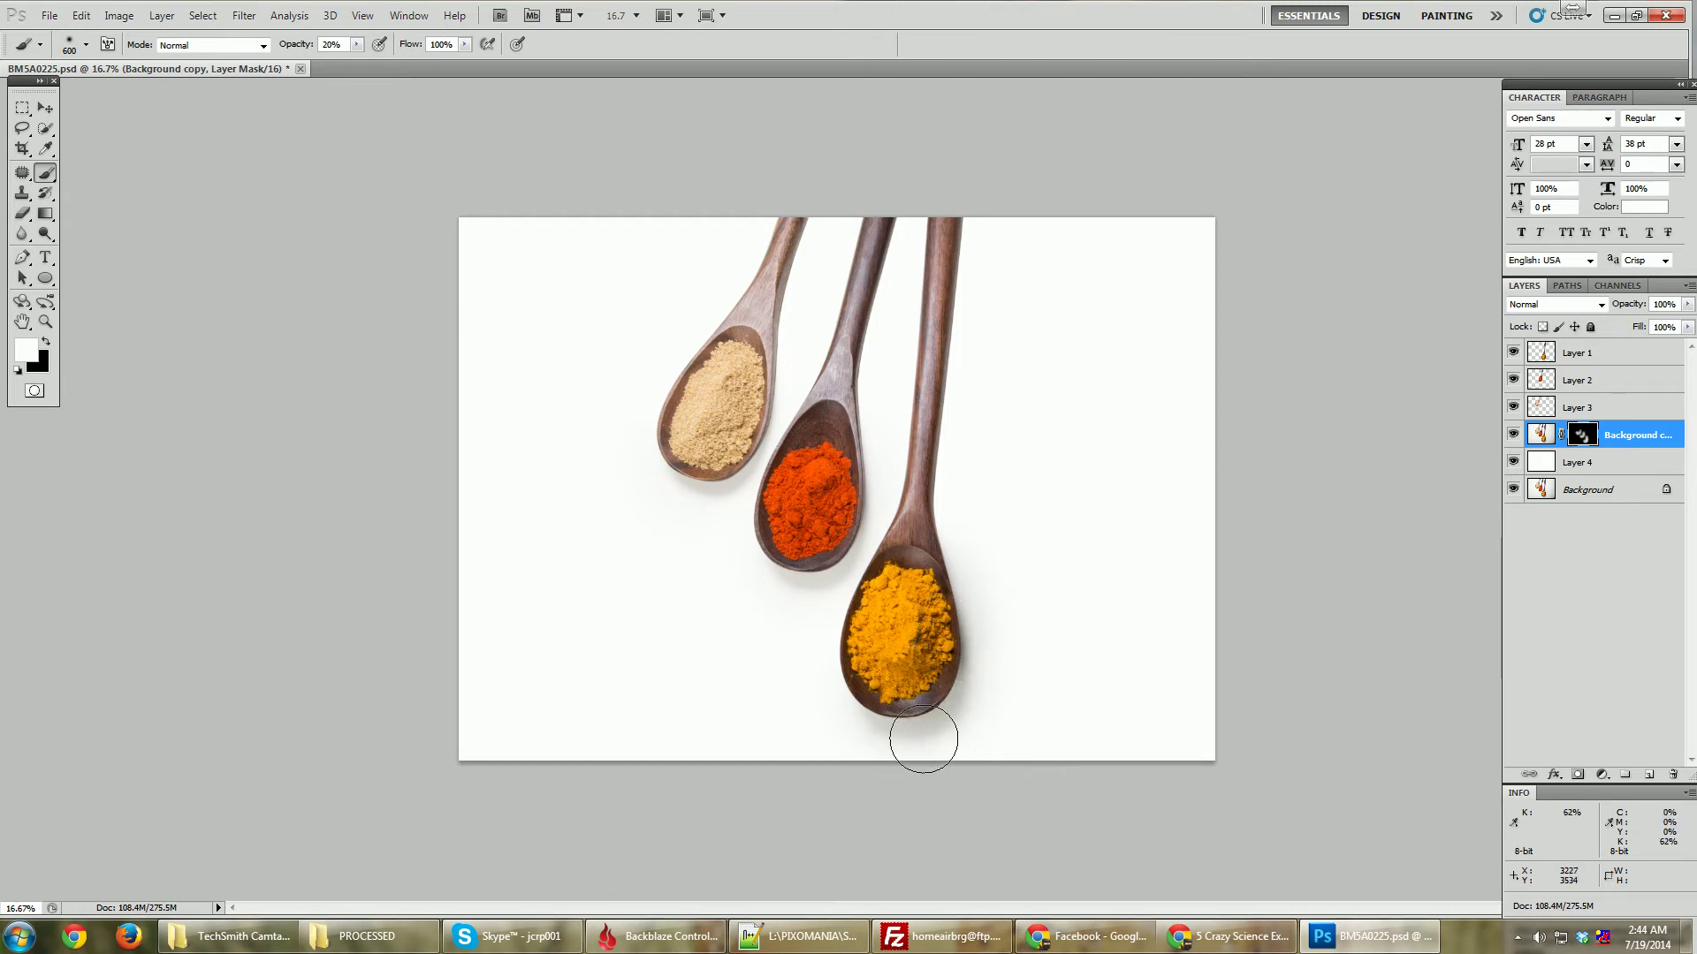
# Swap the painting colour between black and white, ending on white
pyautogui.press('x')
pyautogui.press('x')
pyautogui.click(41, 346)
pyautogui.click(41, 345)
pyautogui.click(42, 345)
pyautogui.click(41, 345)
pyautogui.click(41, 345)
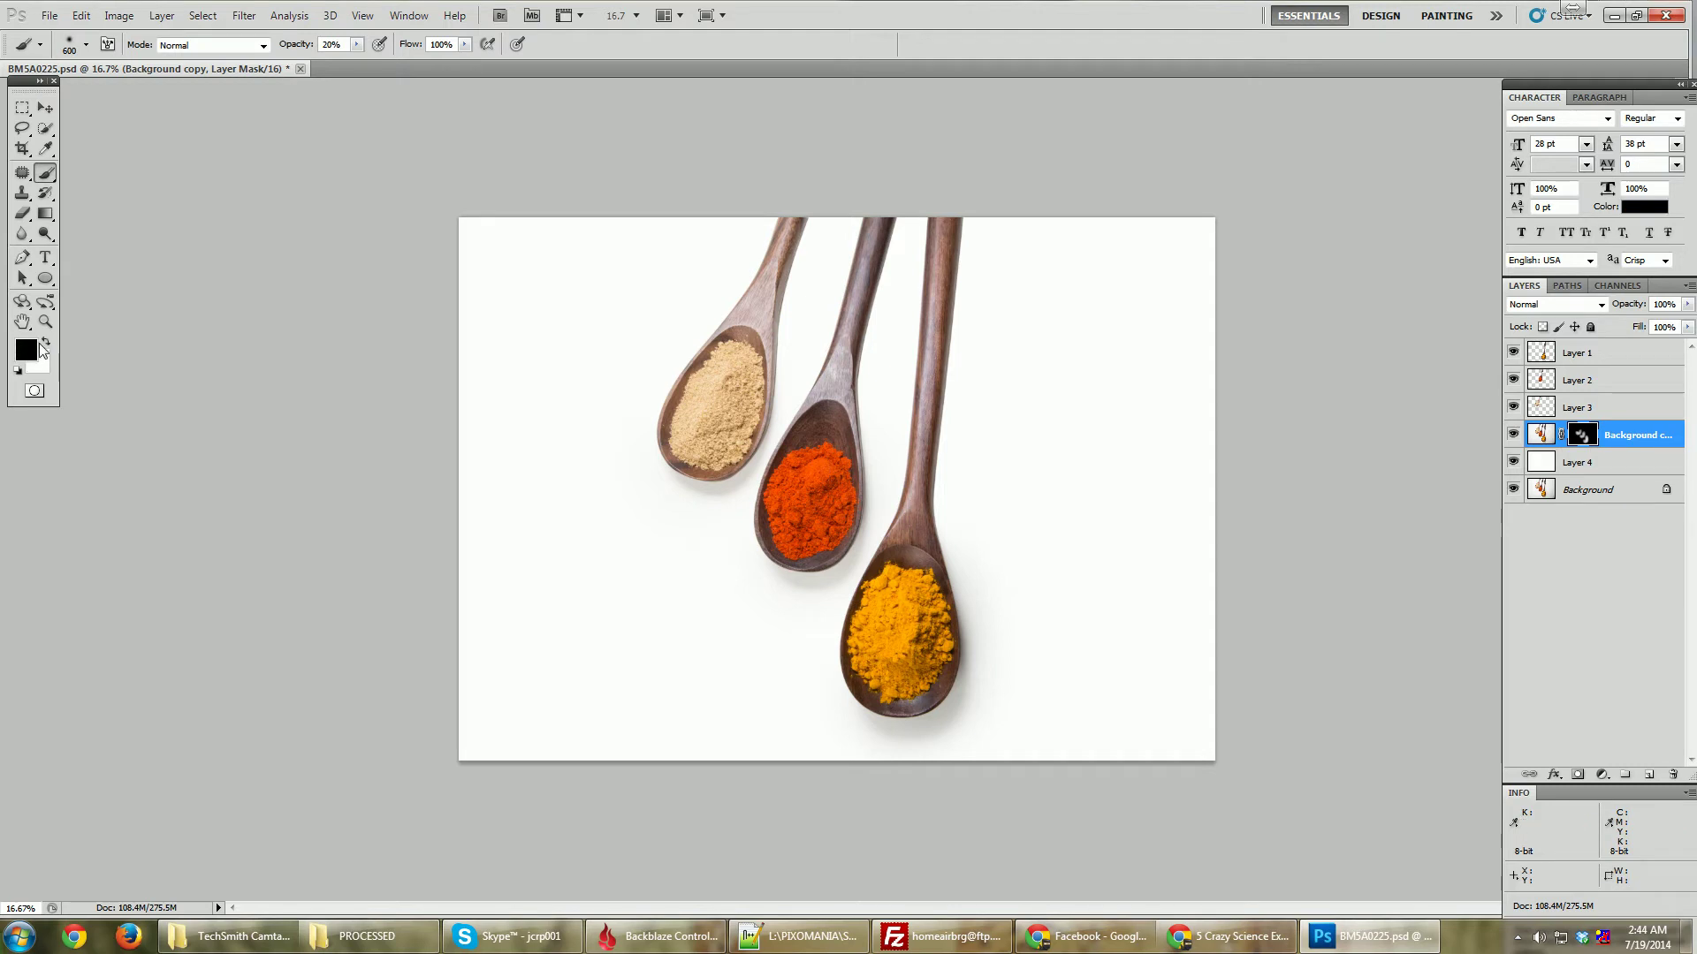
pyautogui.click(46, 341)
pyautogui.click(41, 346)
pyautogui.click(41, 346)
pyautogui.click(42, 345)
pyautogui.click(42, 346)
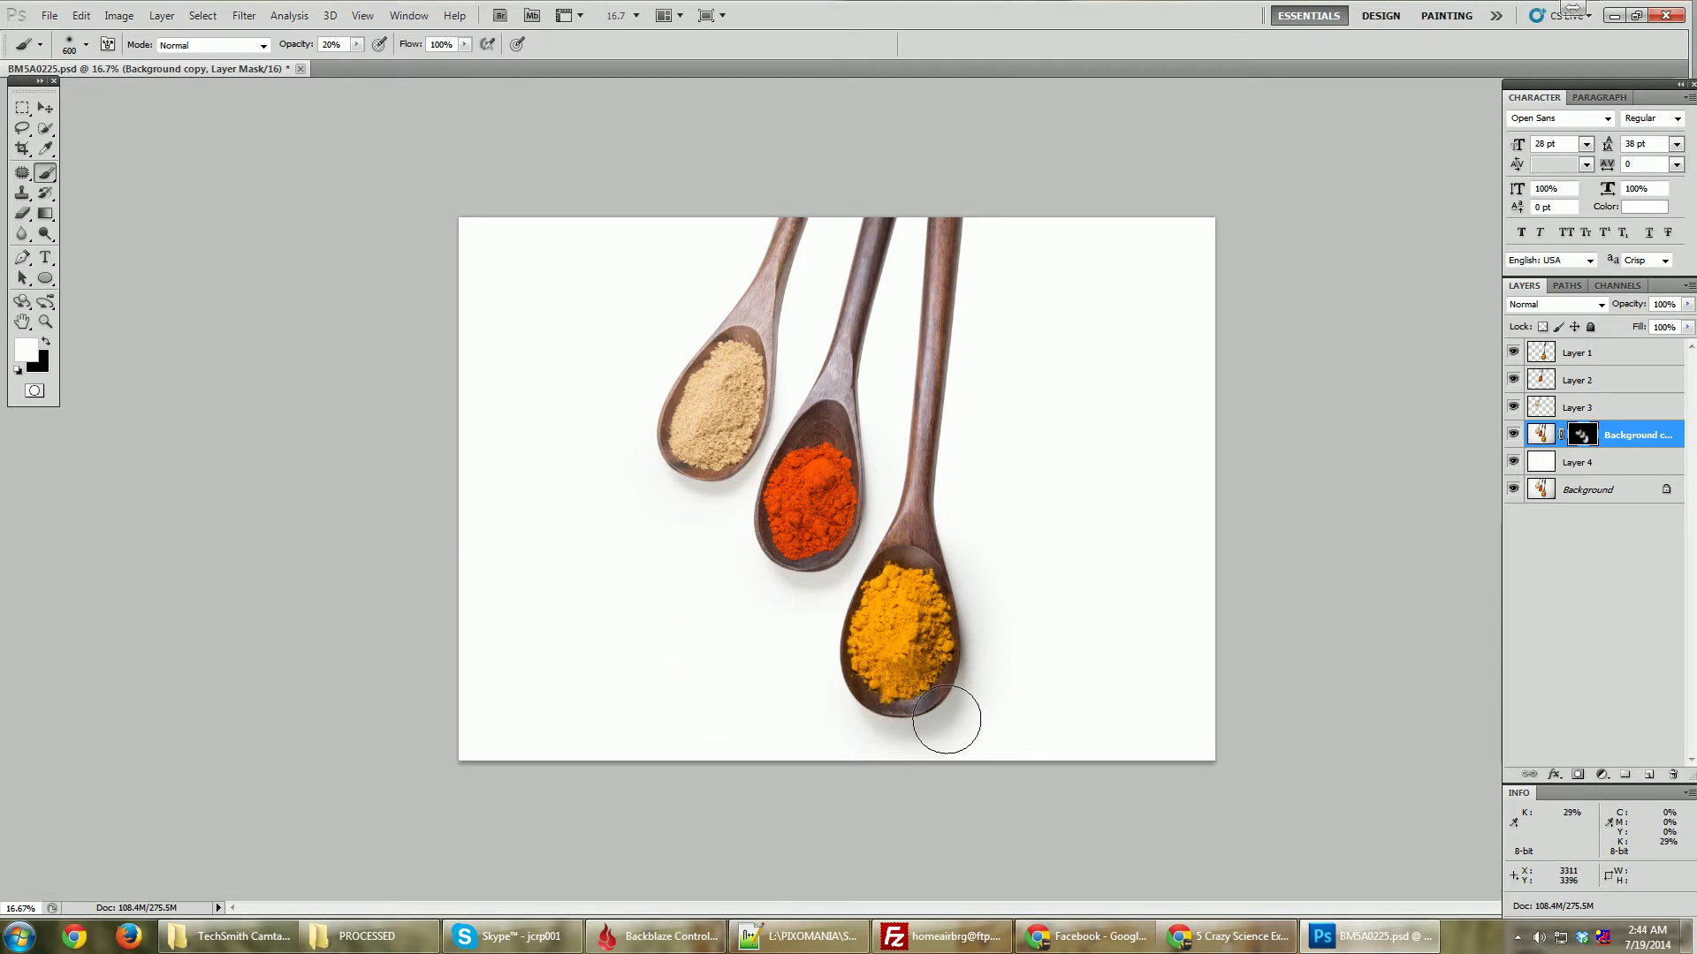
# Brush the mask to trim excess shade and extend the yellow spoon's shadow toward the red spoon
pyautogui.press('x')
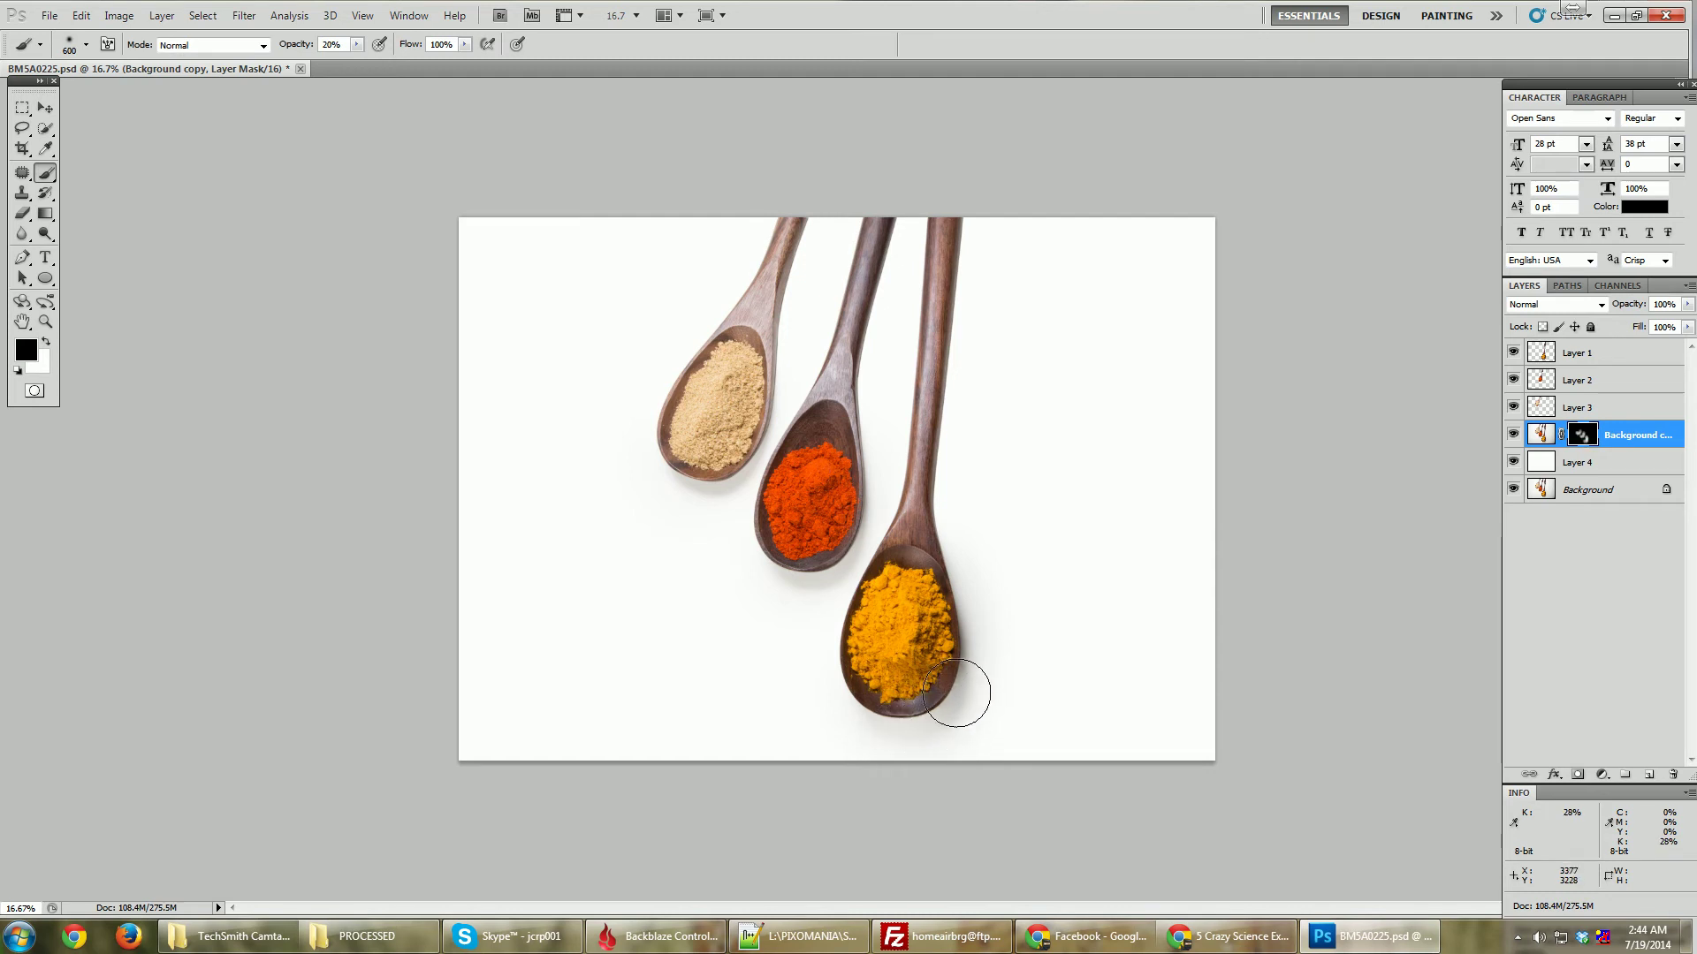
pyautogui.press('x')
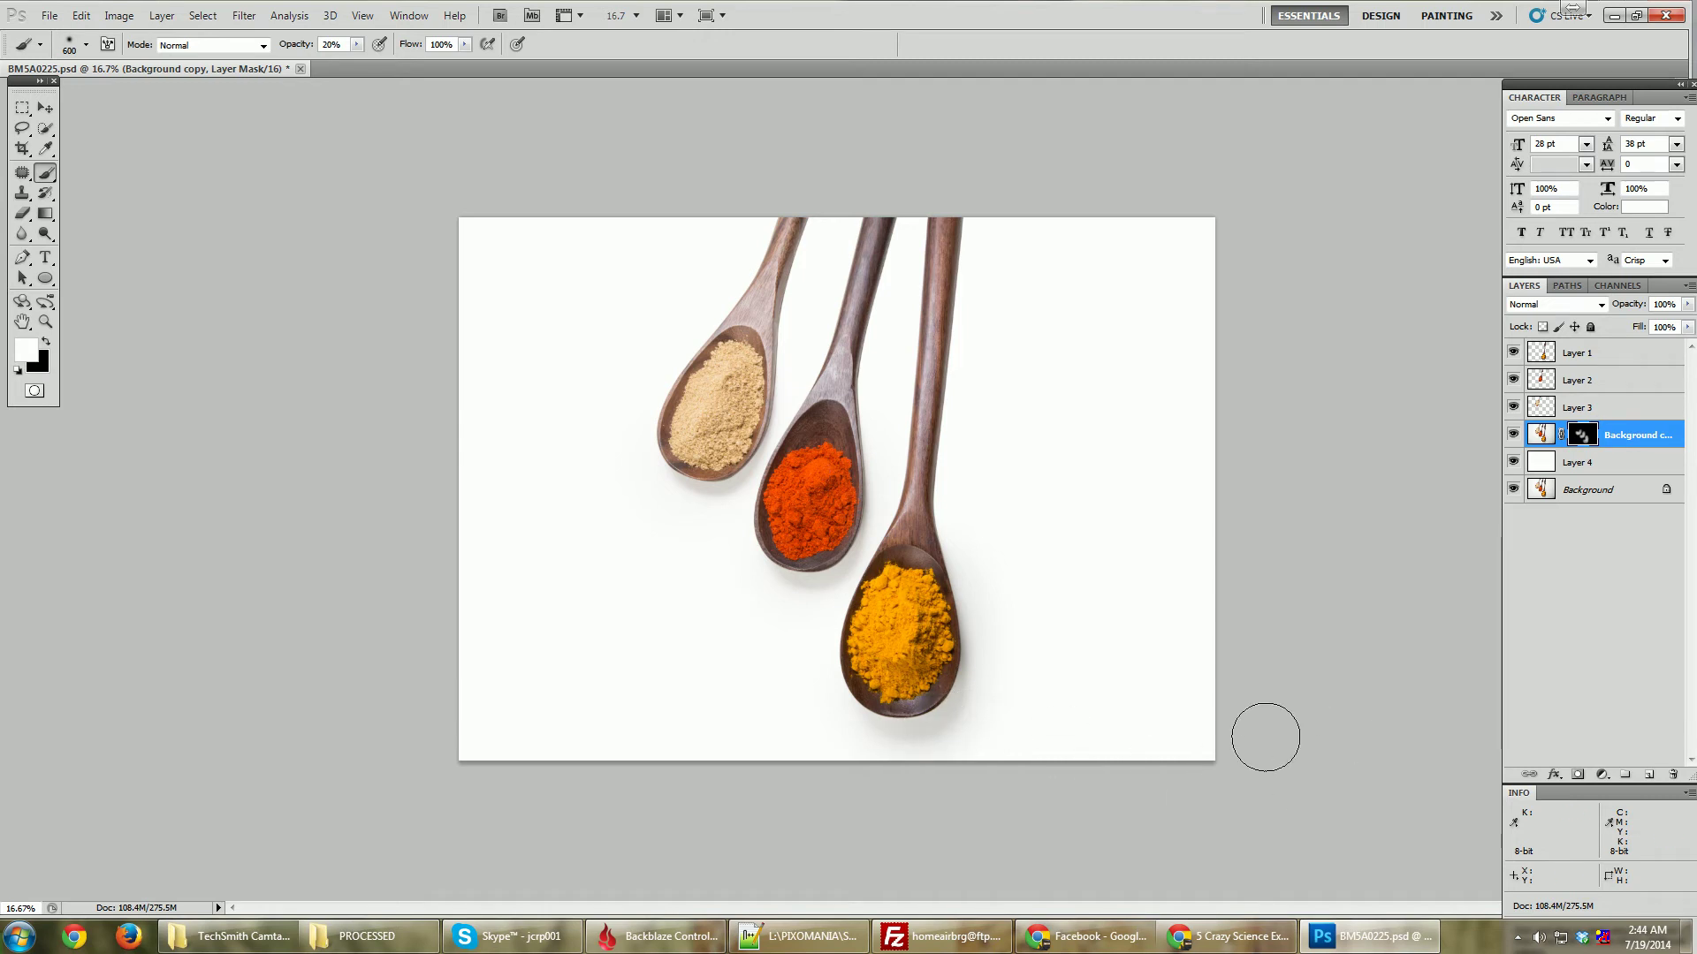
pyautogui.press('x')
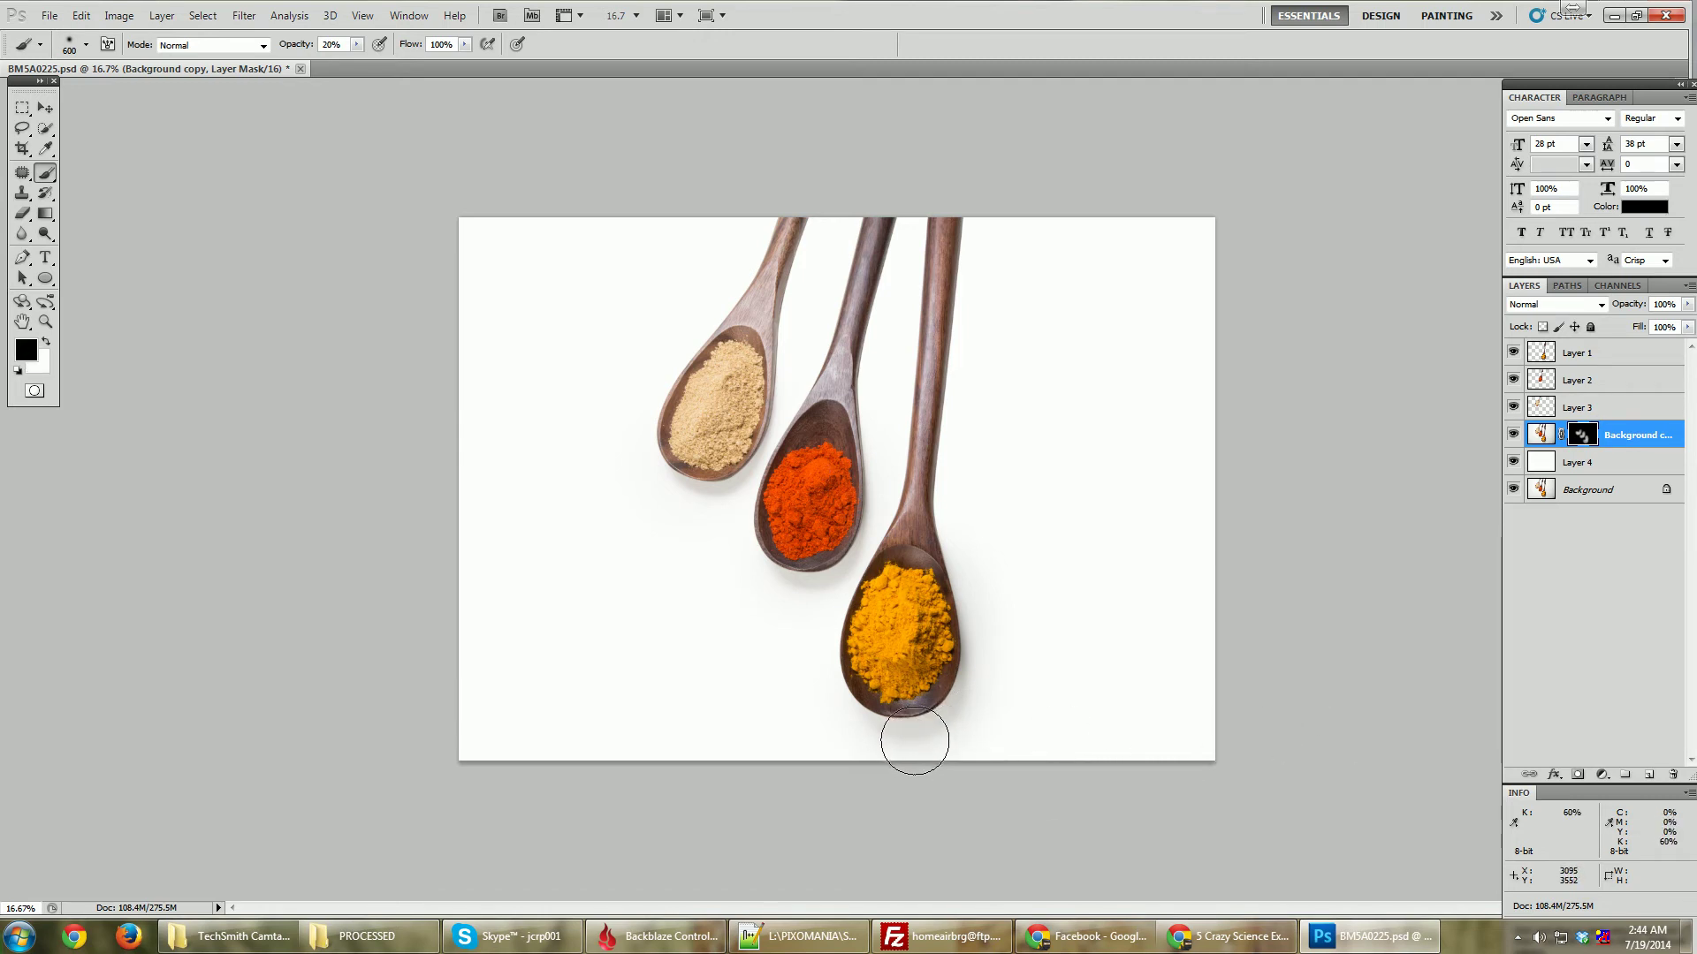
pyautogui.press('x')
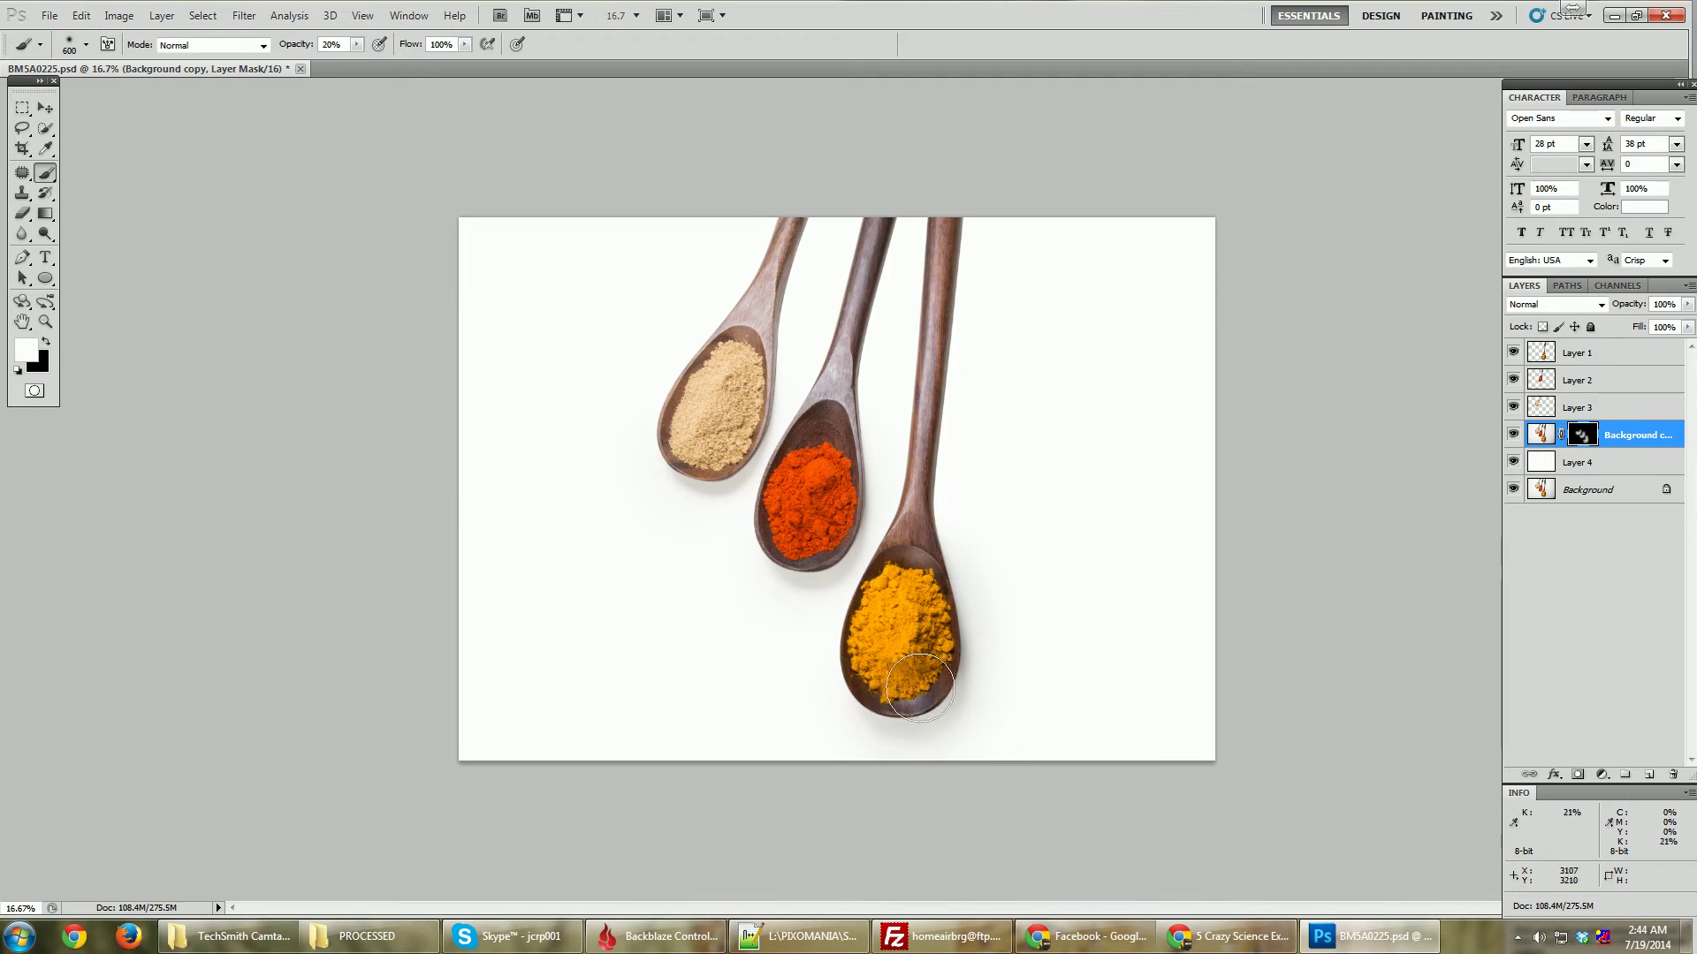
pyautogui.moveTo(911, 705)
pyautogui.mouseDown()
pyautogui.moveTo(840, 671)
pyautogui.moveTo(807, 575)
pyautogui.moveTo(826, 539)
pyautogui.moveTo(759, 430)
pyautogui.moveTo(703, 460)
pyautogui.moveTo(721, 439)
pyautogui.mouseUp()
# Move Layers 1–3 and Background copy together a moderate distance up the canvas
pyautogui.press('v')
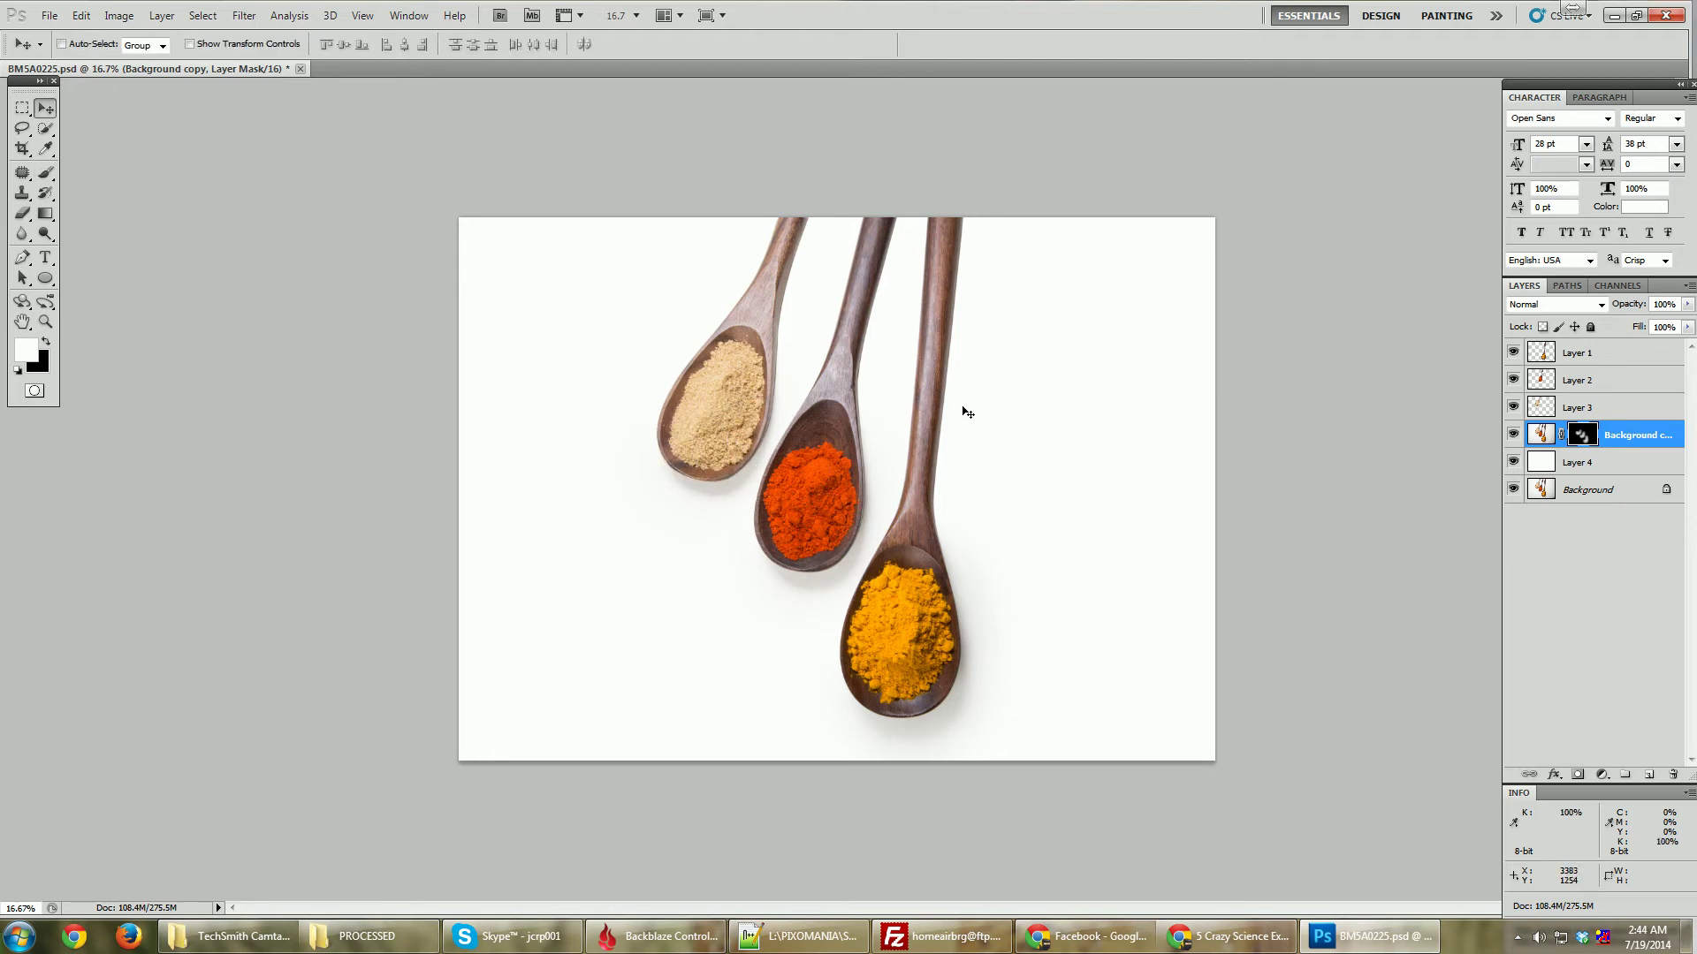
pyautogui.click(1604, 460)
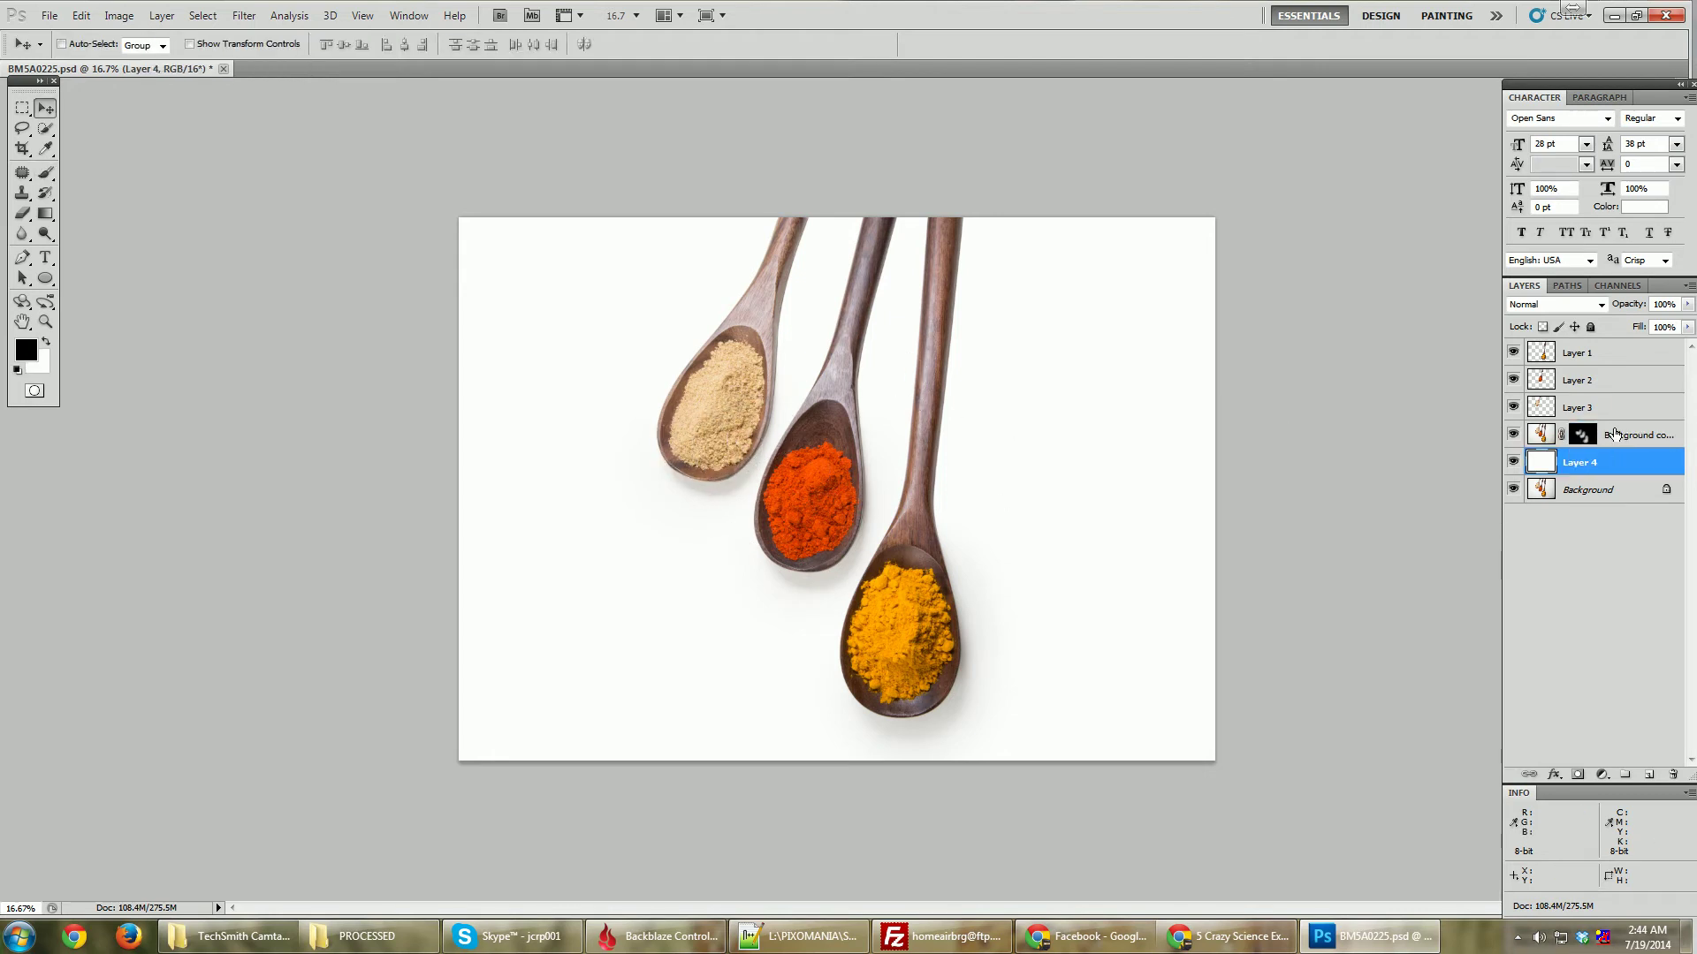
pyautogui.click(1617, 434)
pyautogui.keyDown('shift'); pyautogui.click(1622, 353); pyautogui.keyUp('shift')
pyautogui.moveTo(835, 454); pyautogui.dragTo(843, 272)
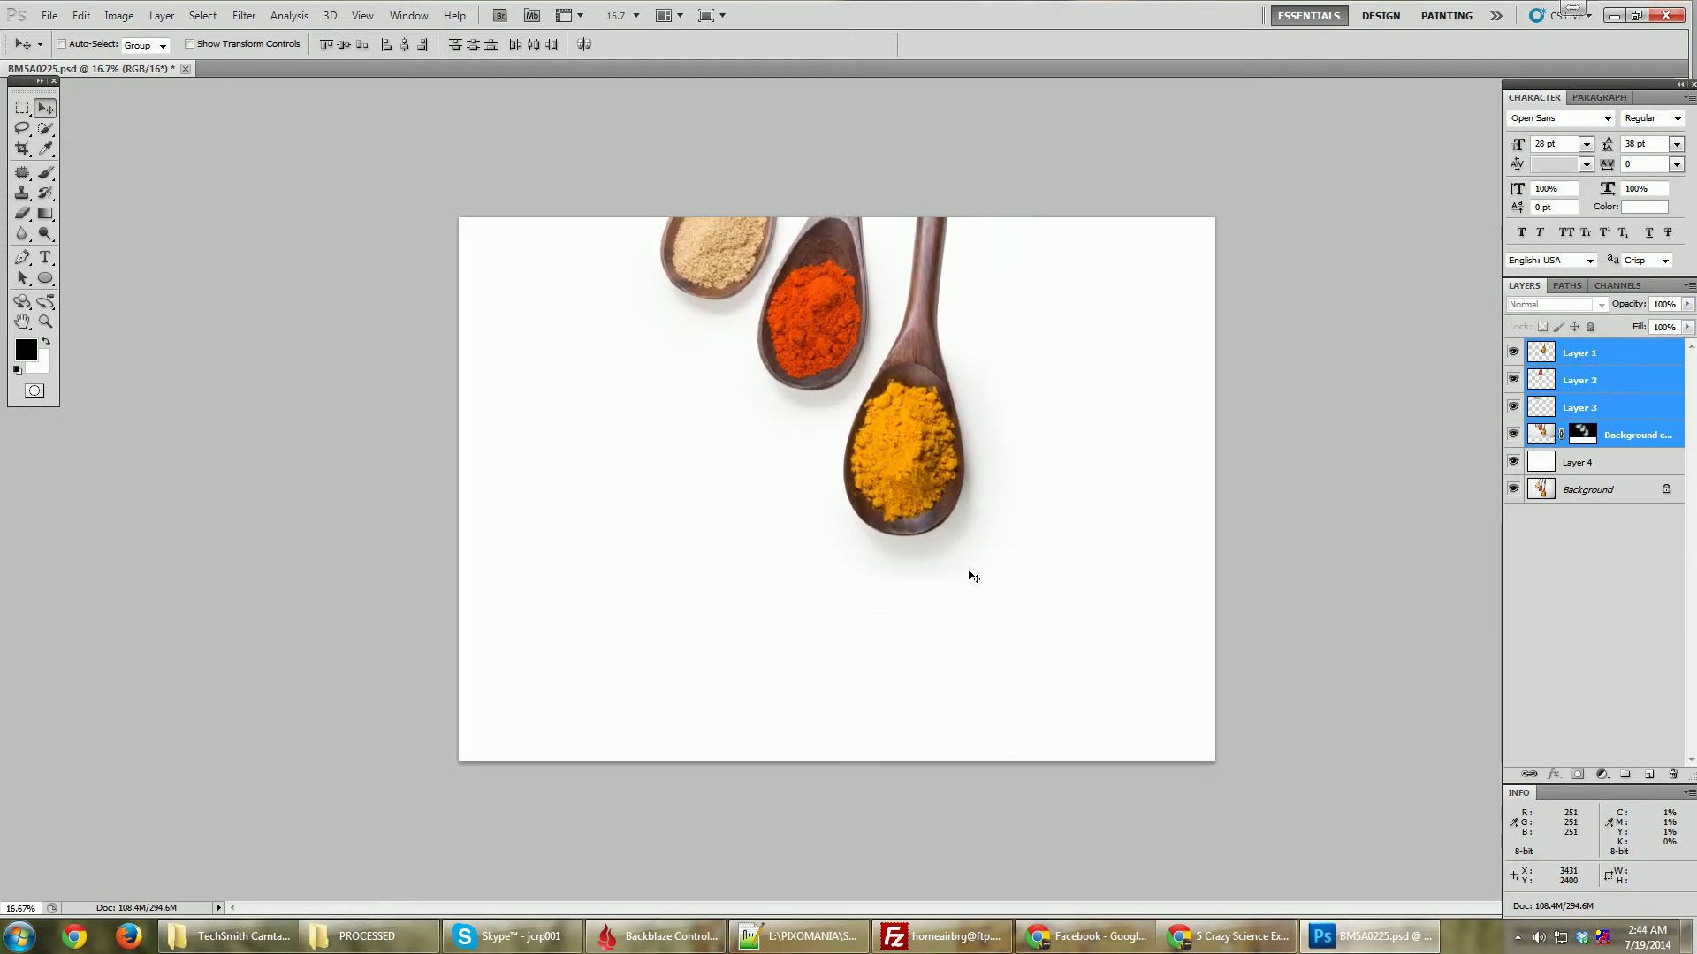
pyautogui.hotkey('ctrl', 'z')
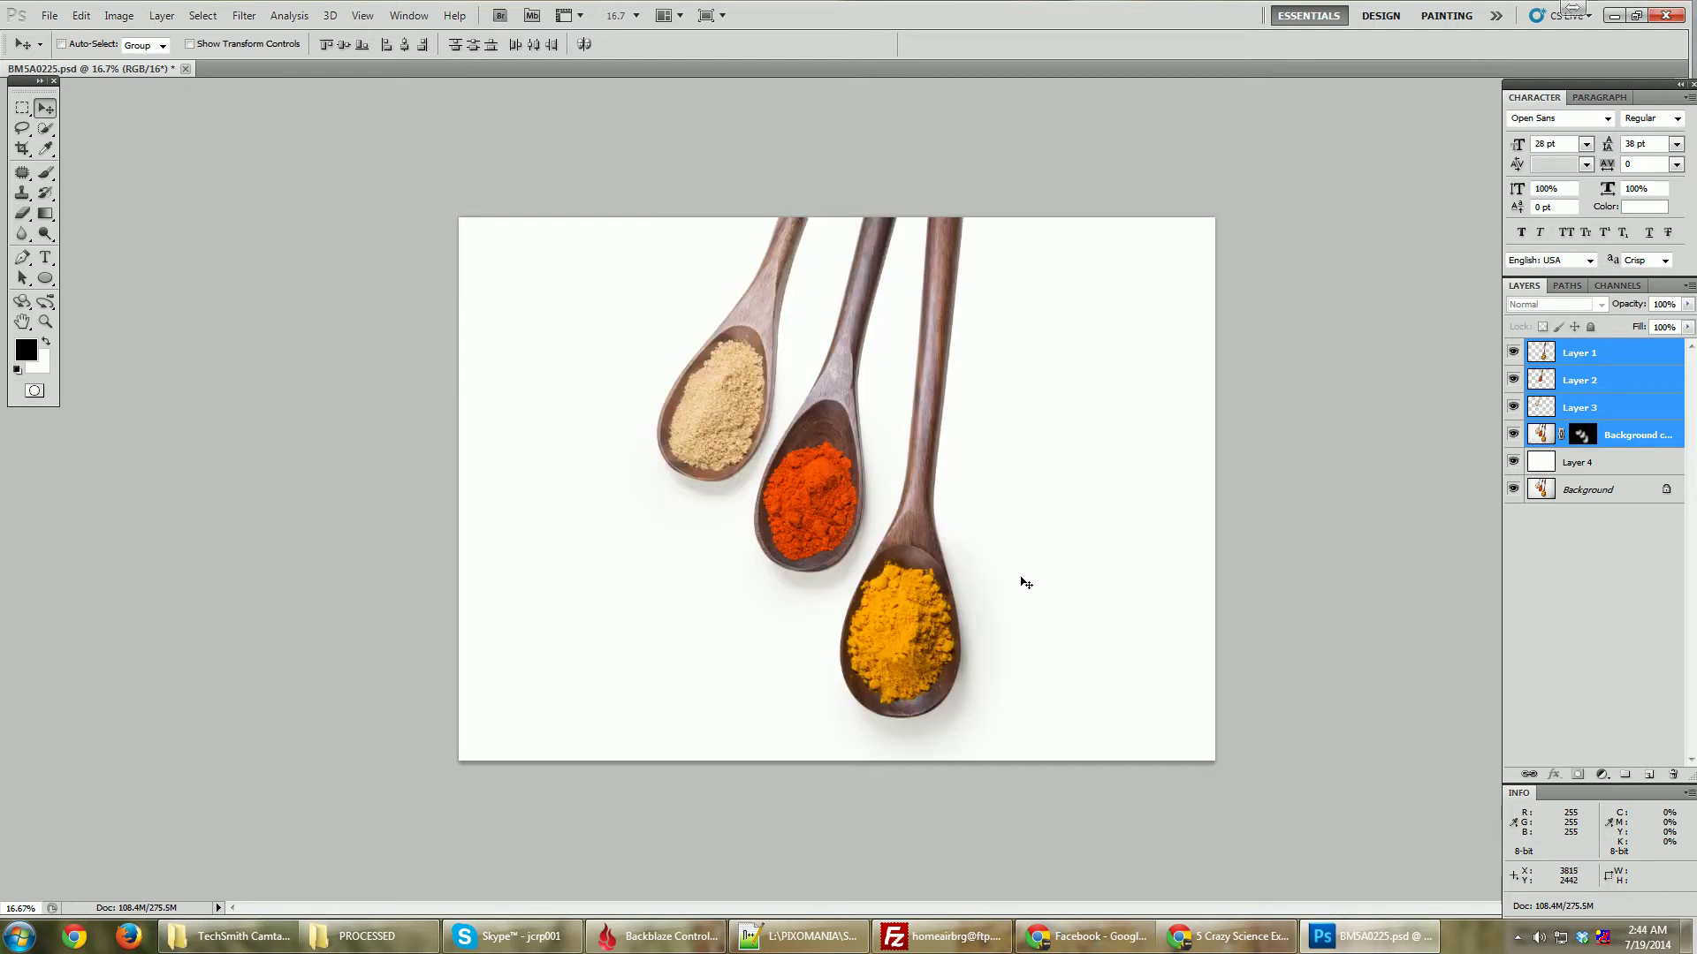
pyautogui.moveTo(1033, 590); pyautogui.dragTo(1041, 477)
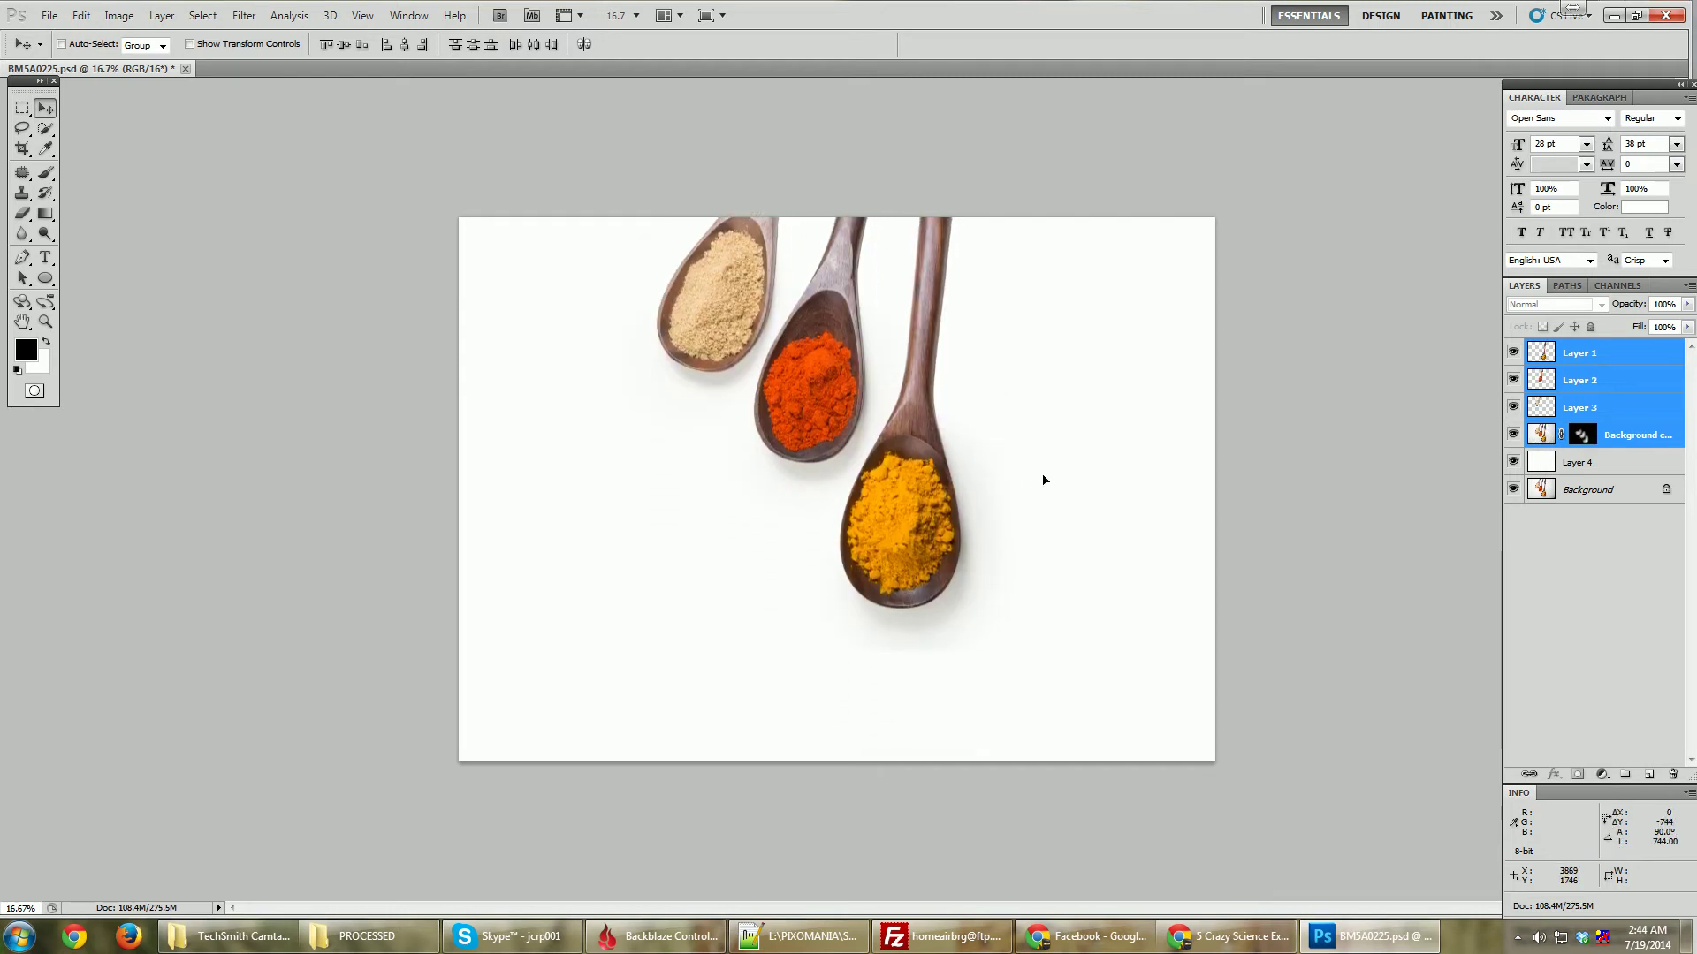
pyautogui.click(1579, 442)
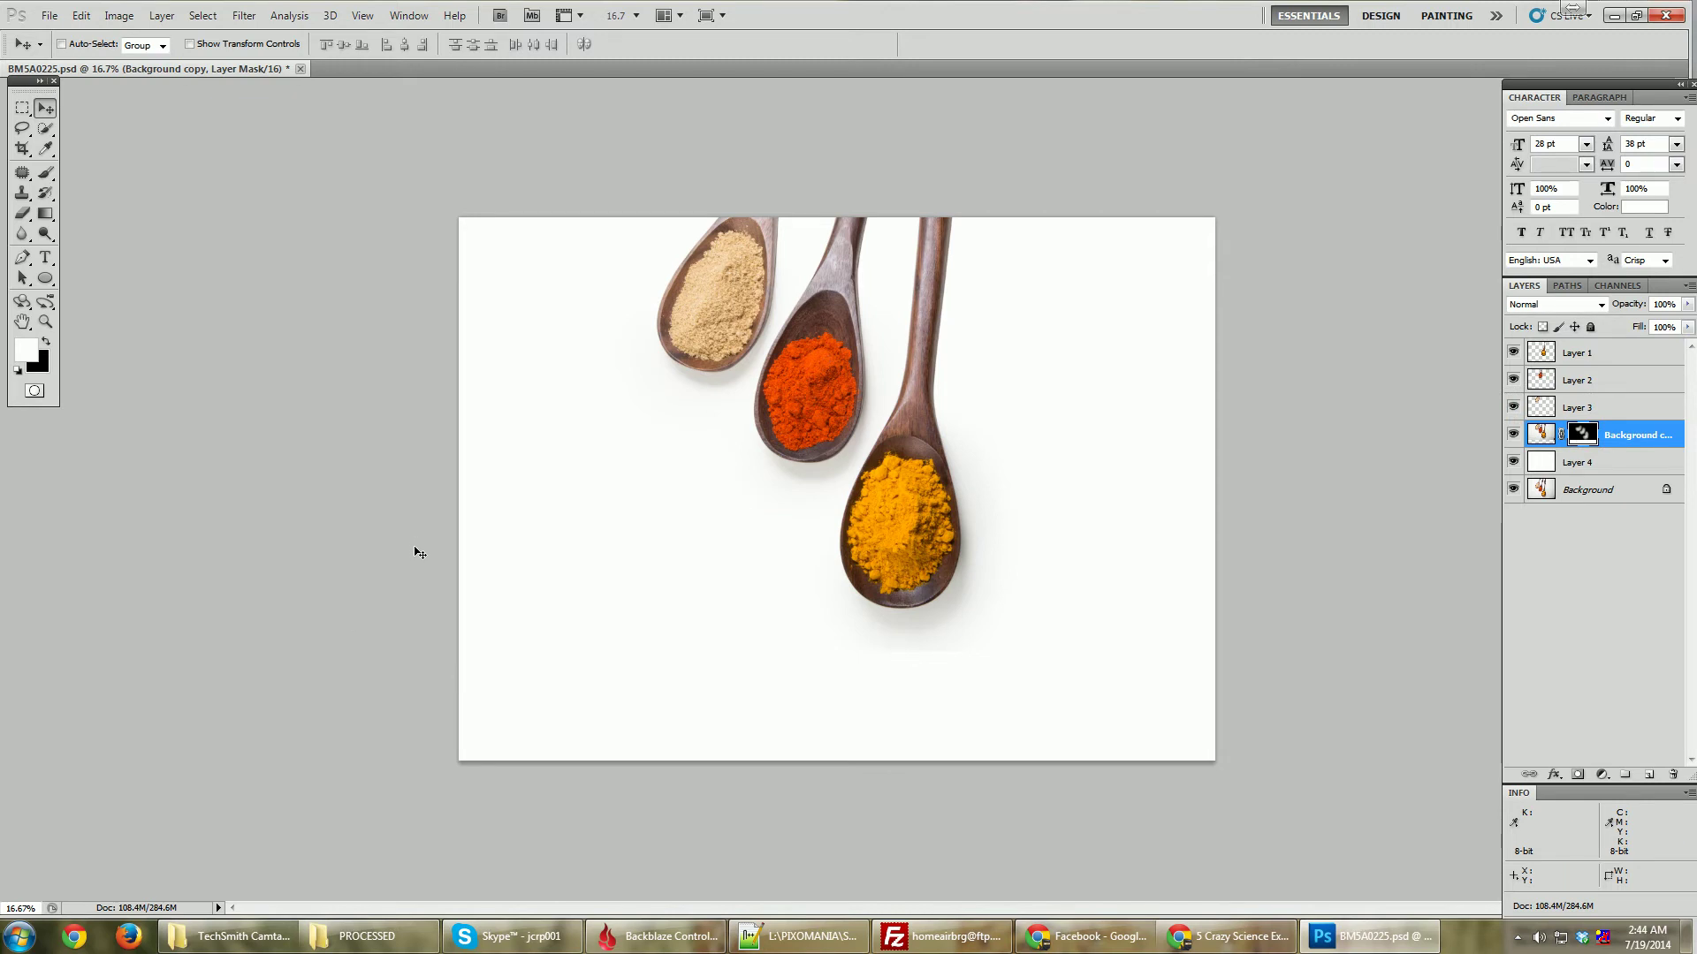
# Paint black on the Background copy mask at 80–100% opacity to erase the faint edge below the spoons
pyautogui.press('b')
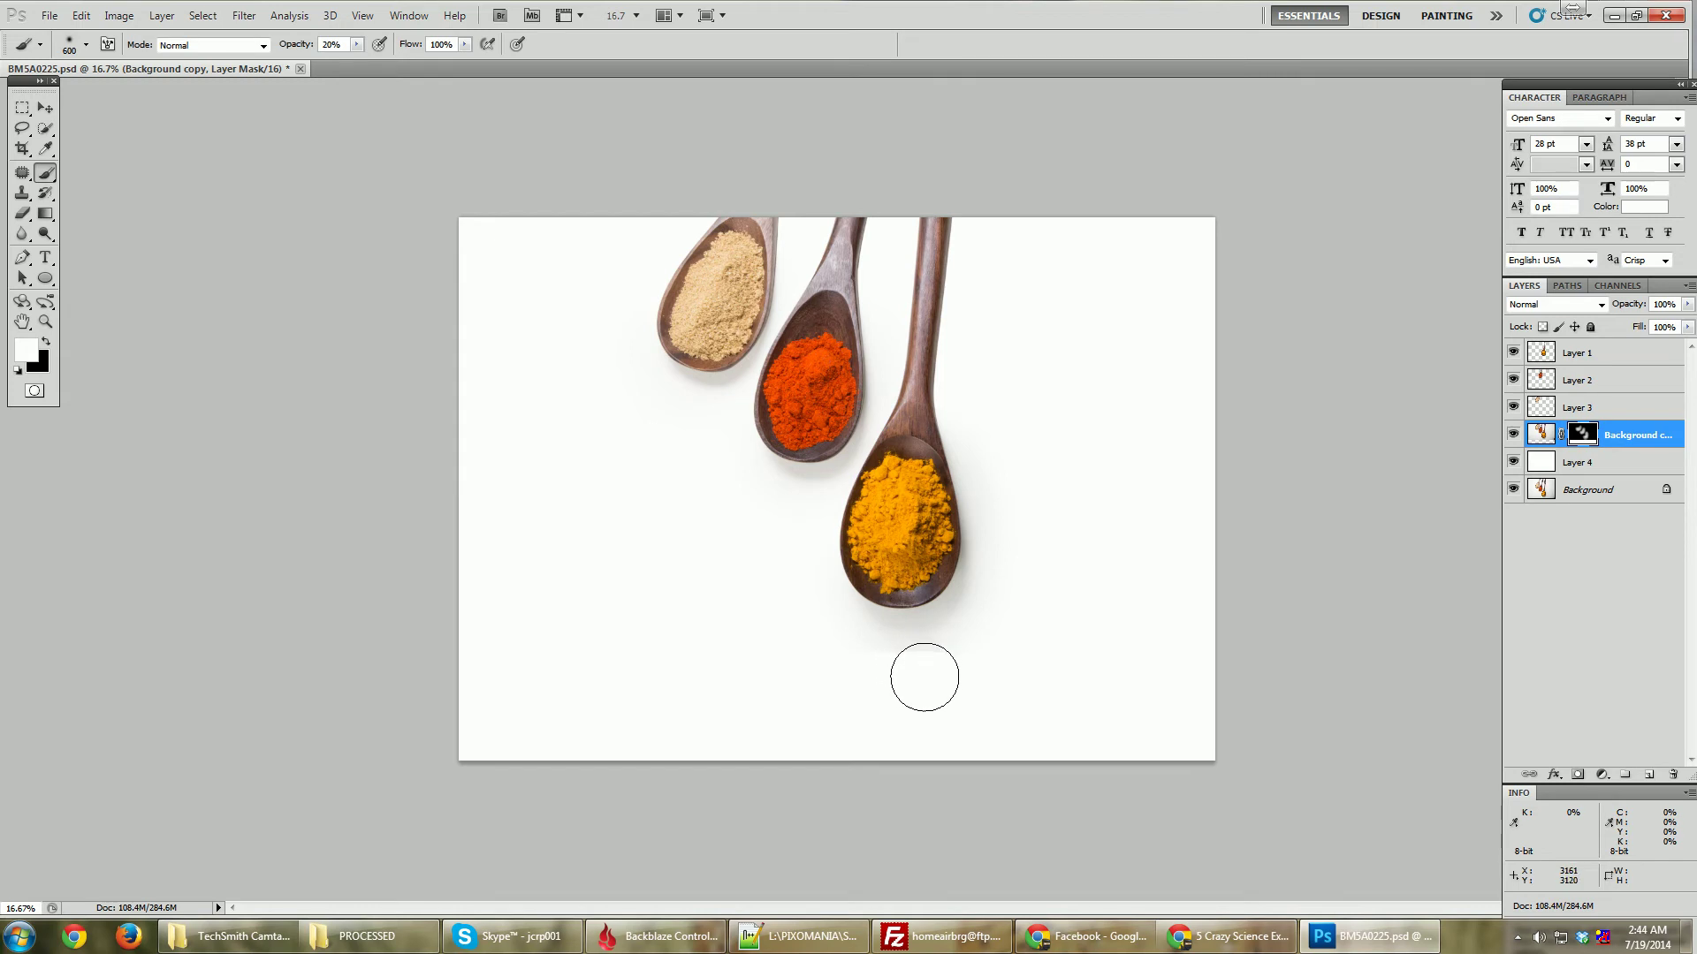
pyautogui.press('x')
pyautogui.moveTo(898, 670)
pyautogui.mouseDown()
pyautogui.moveTo(875, 674)
pyautogui.moveTo(890, 673)
pyautogui.mouseUp()
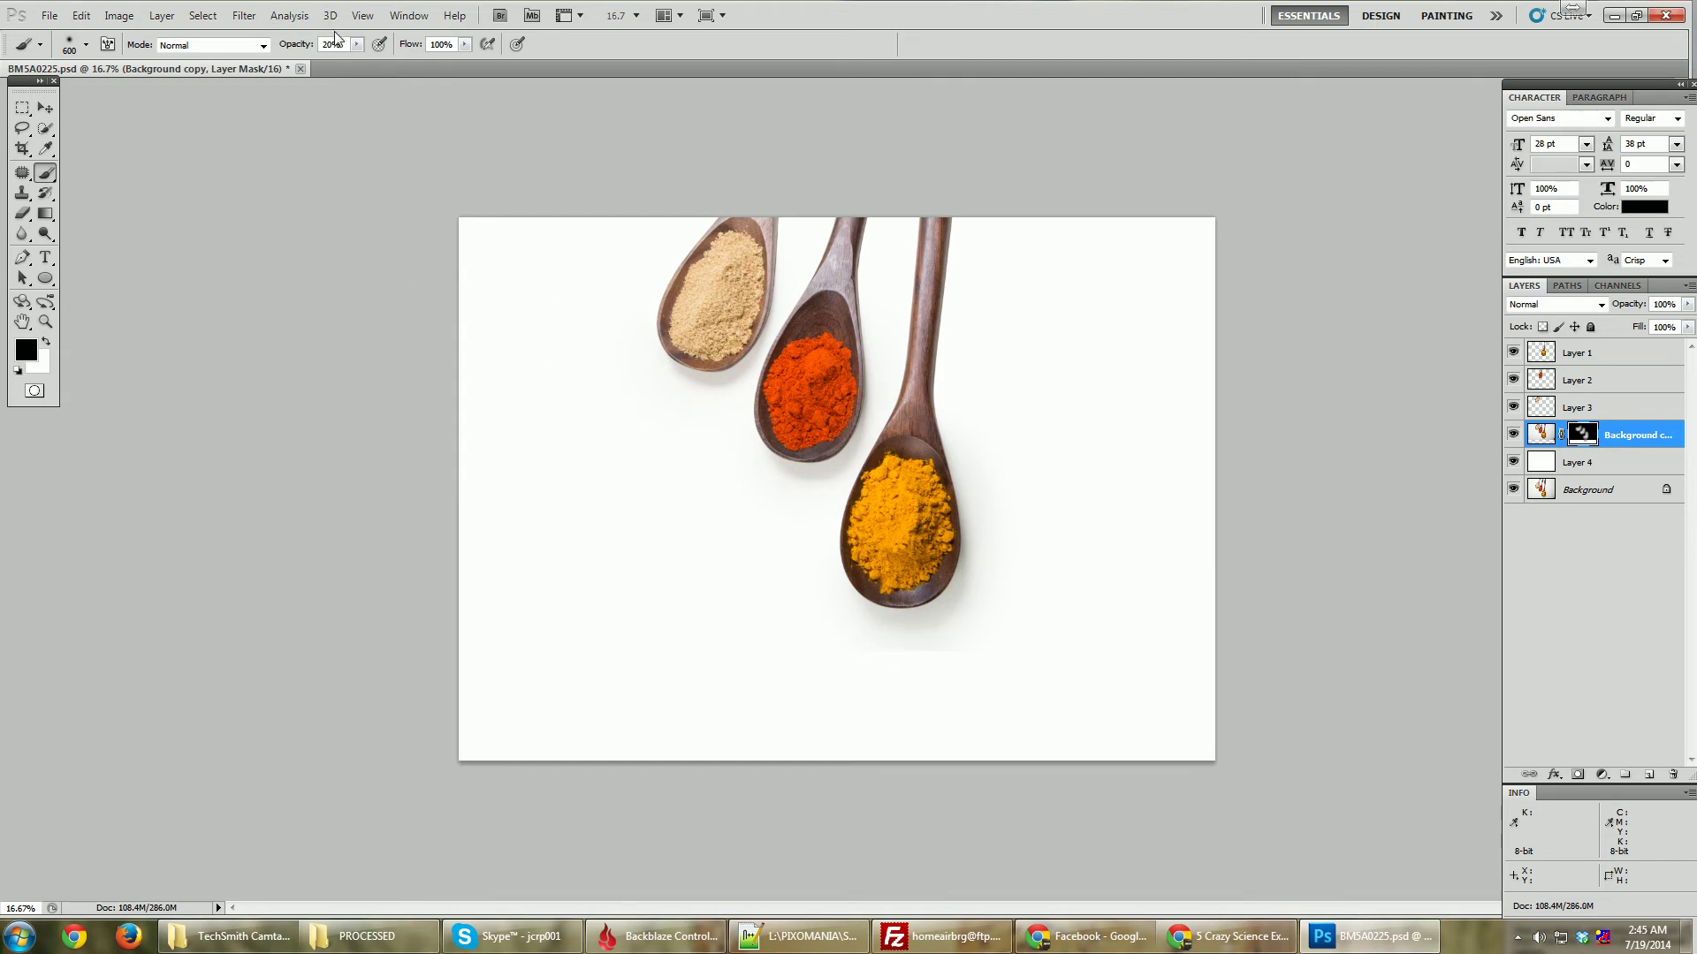
pyautogui.press('Return')
pyautogui.press('9')
pyautogui.press('8')
pyautogui.moveTo(867, 679)
pyautogui.mouseDown()
pyautogui.moveTo(799, 662)
pyautogui.moveTo(949, 682)
pyautogui.moveTo(1064, 649)
pyautogui.moveTo(994, 649)
pyautogui.mouseUp()
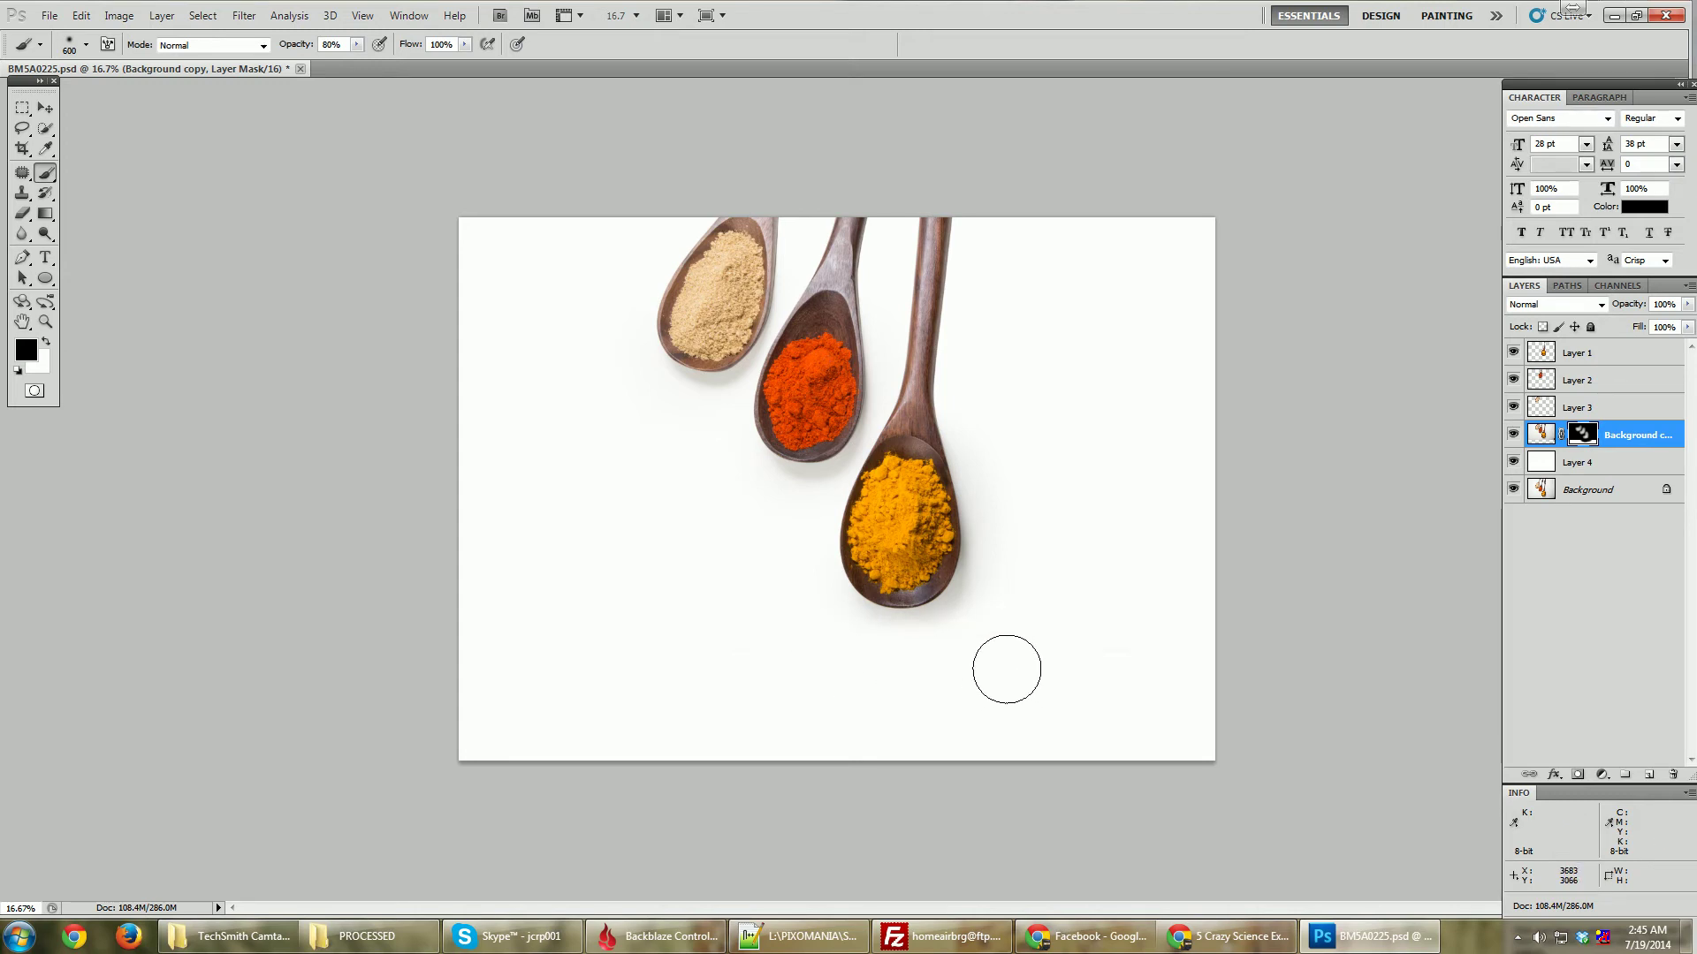
pyautogui.press('0')
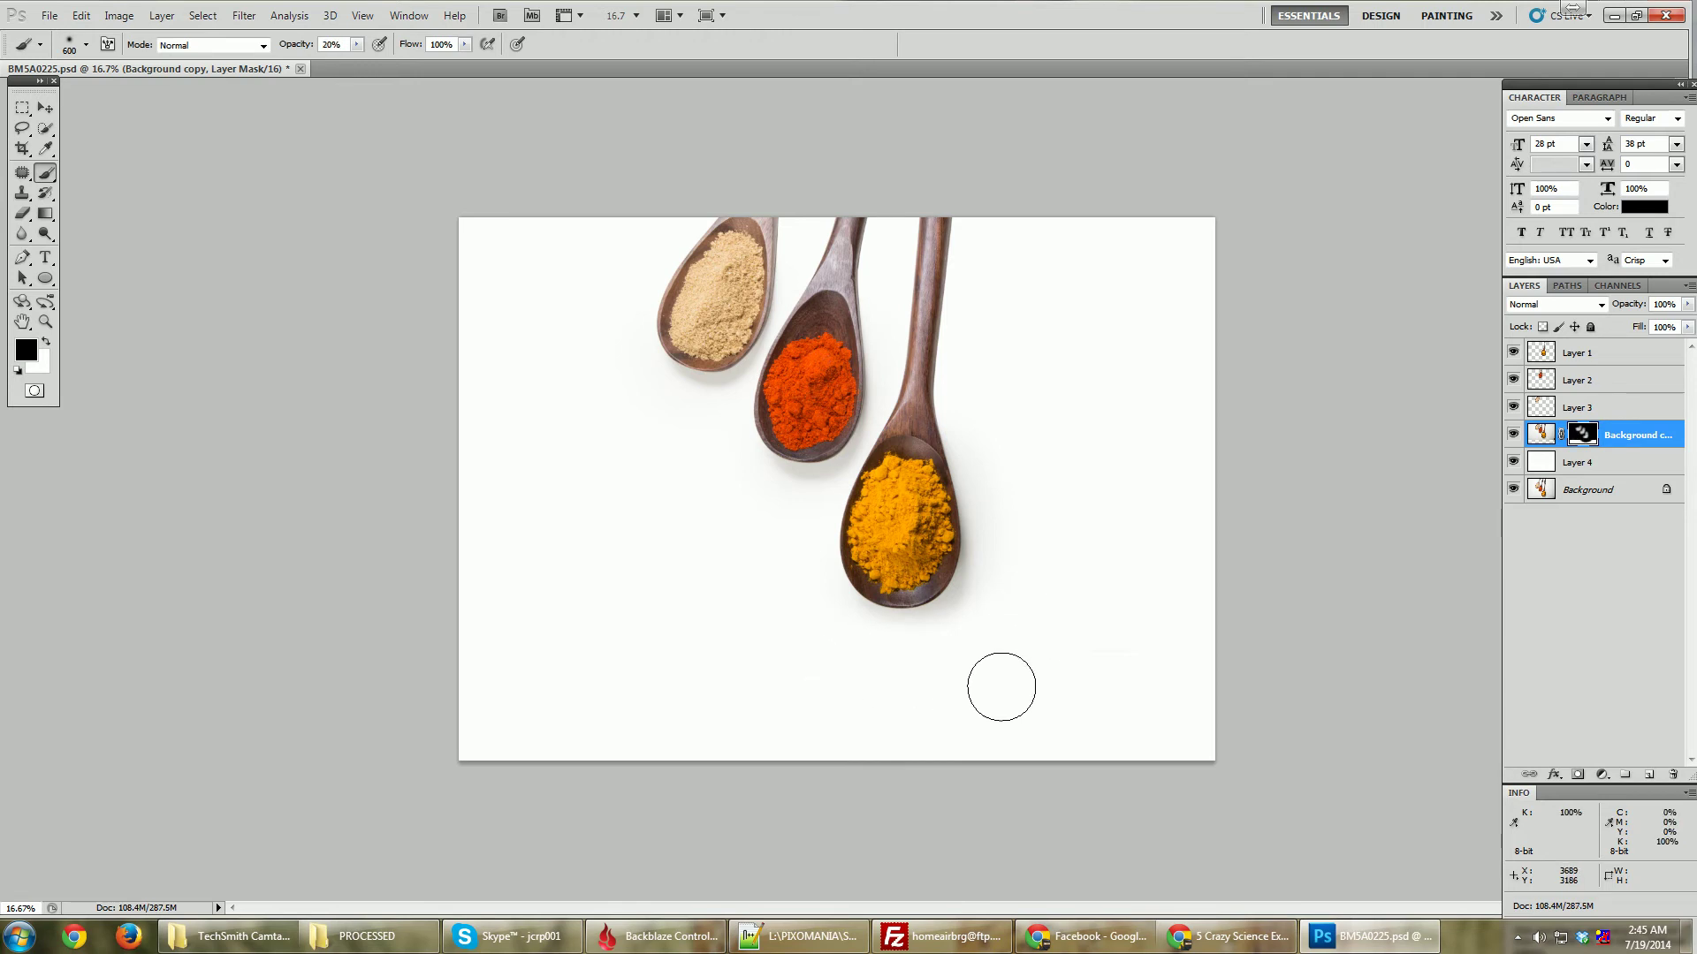
pyautogui.press('x')
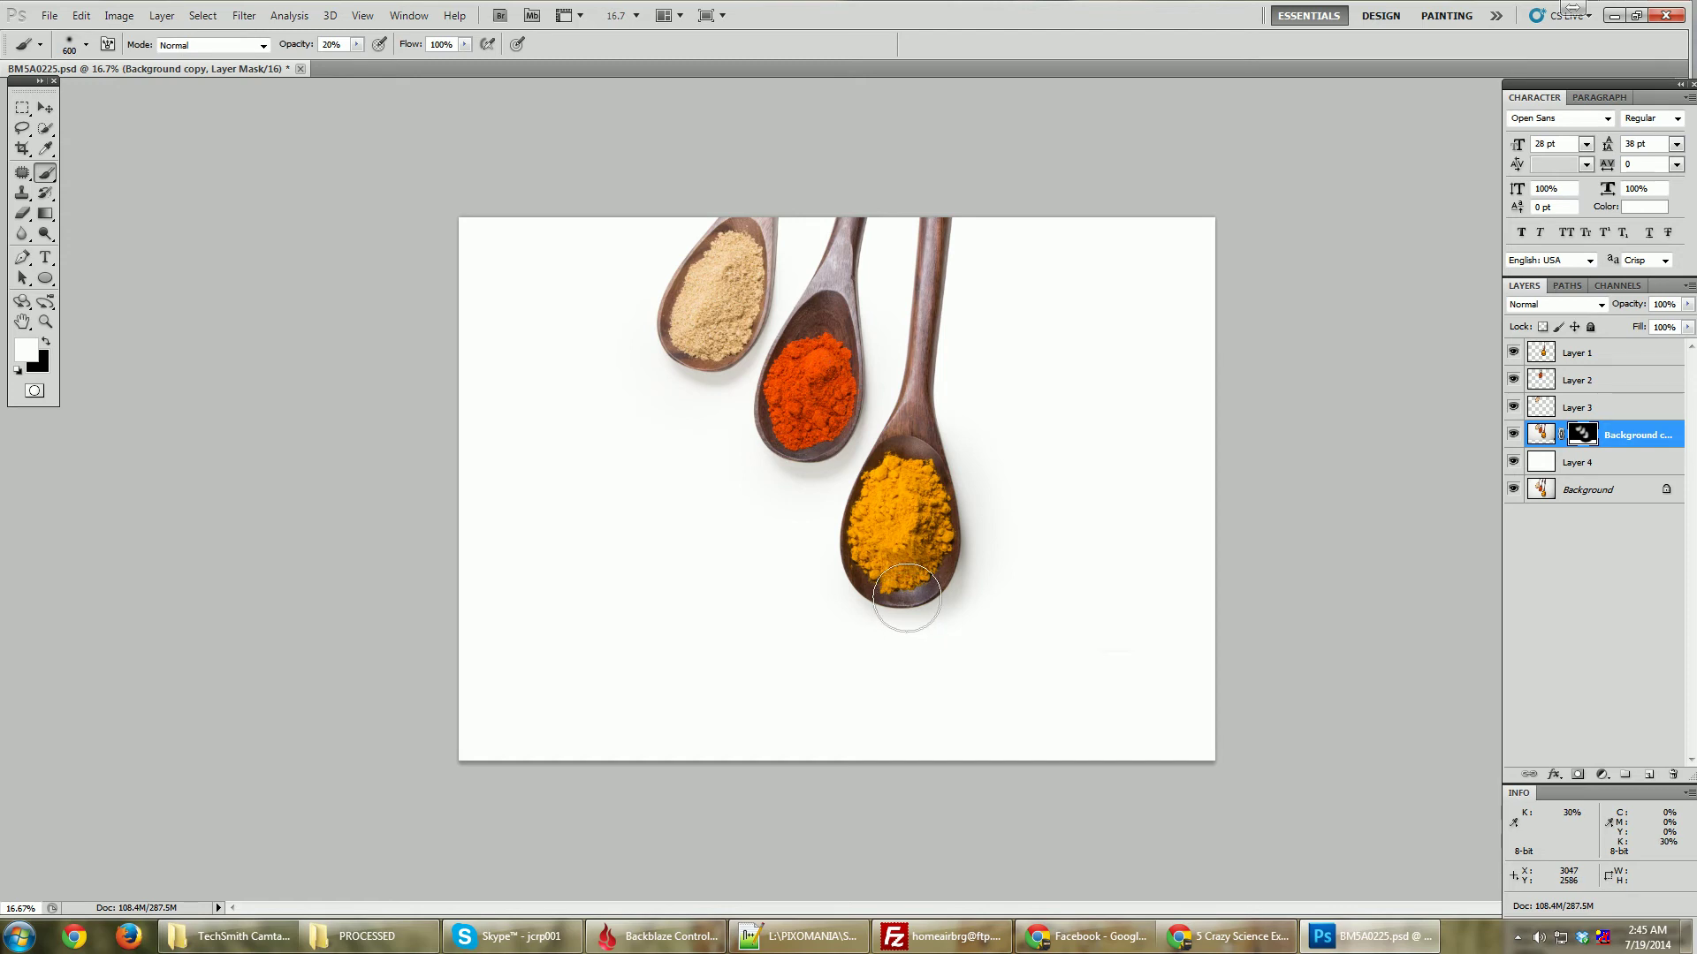
# Move the spoon layers and Background copy back down toward the canvas centre
pyautogui.press('v')
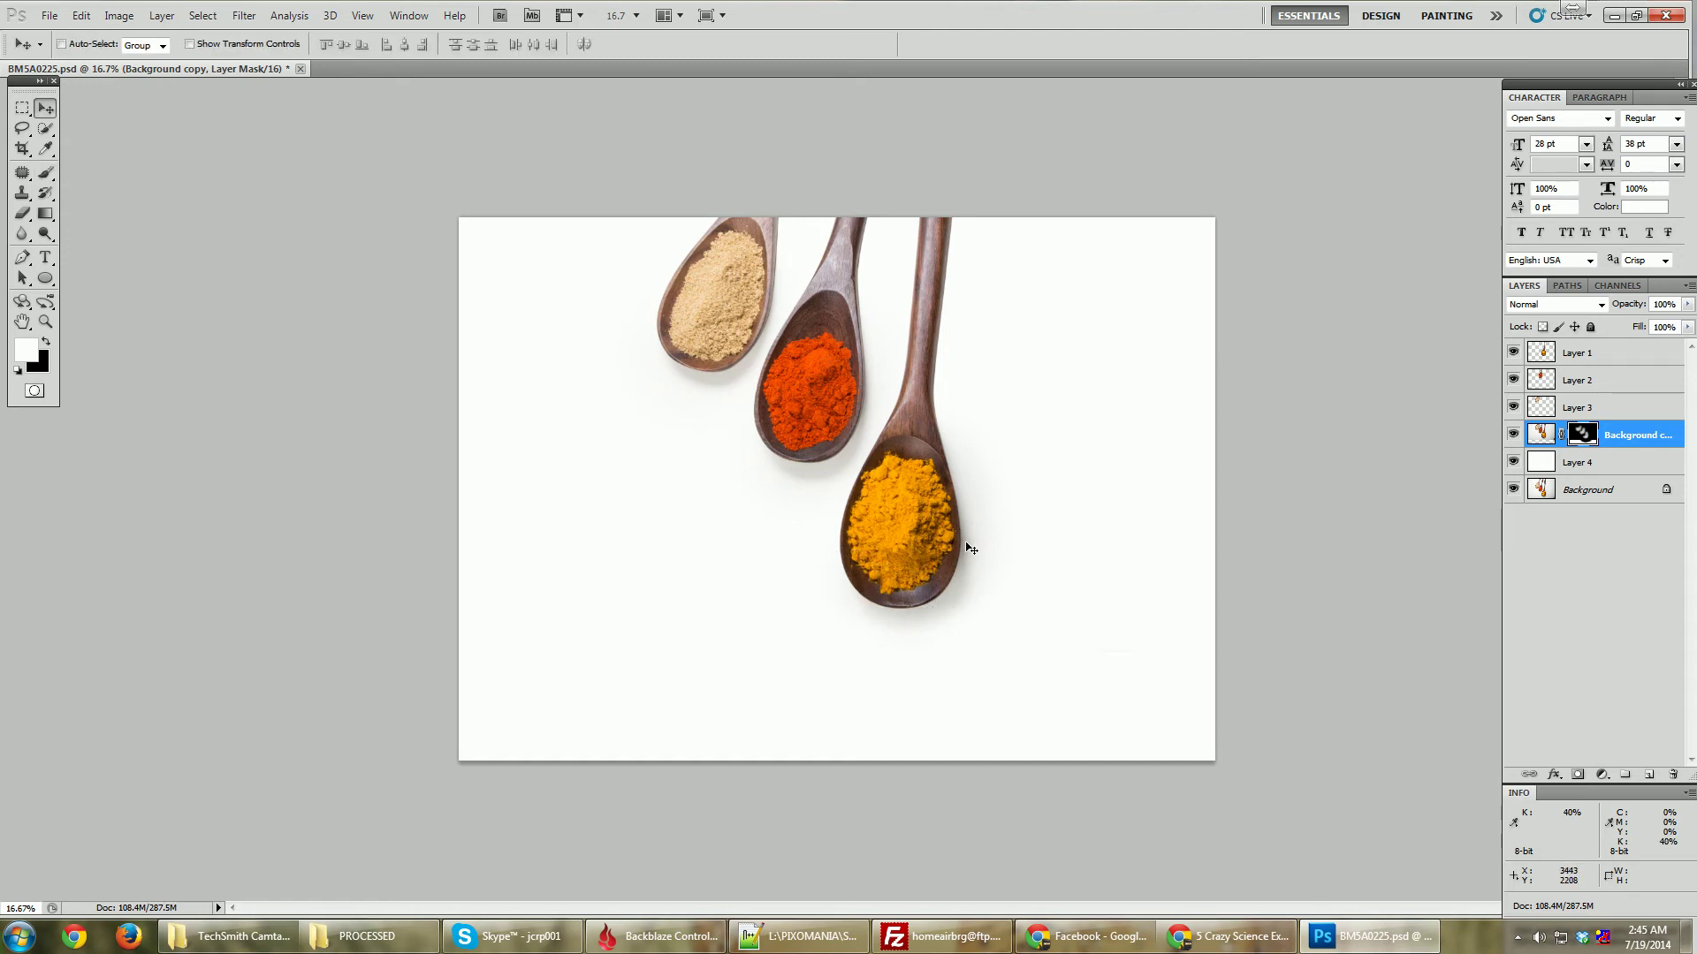
pyautogui.keyDown('shift'); pyautogui.click(1617, 352); pyautogui.keyUp('shift')
pyautogui.press('x')
pyautogui.moveTo(946, 363); pyautogui.dragTo(881, 442)
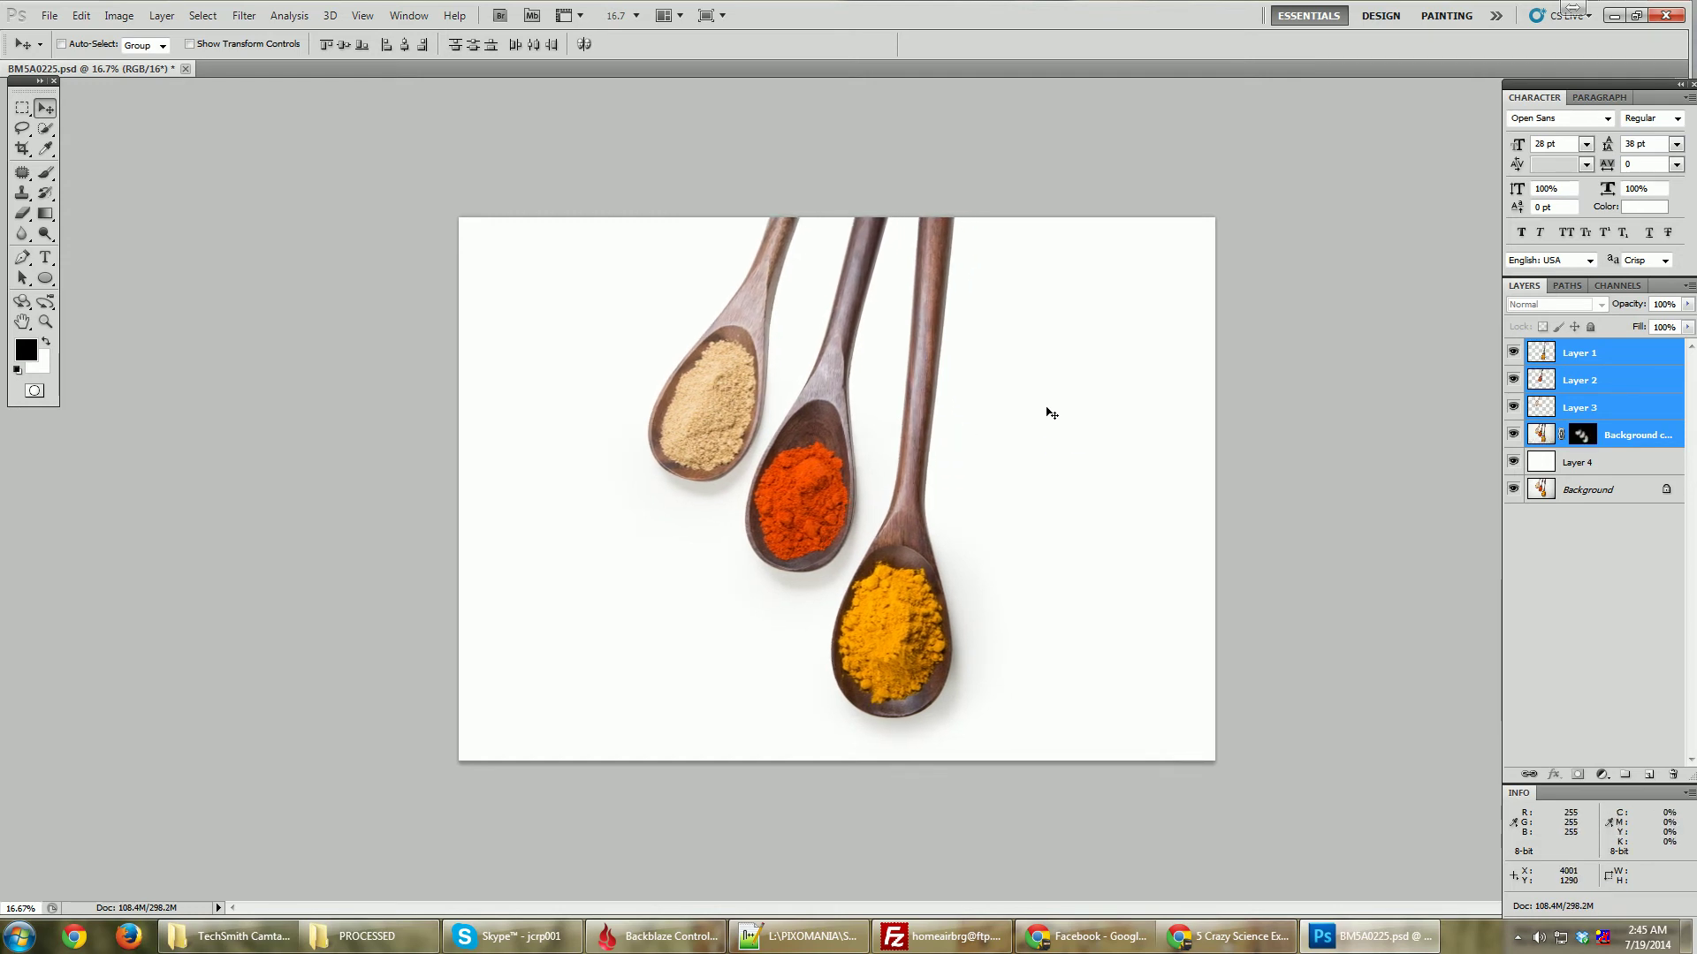
# Sample the canvas in the foreground Color Picker to check the background is pure white
pyautogui.click(25, 350)
pyautogui.click(1129, 389)
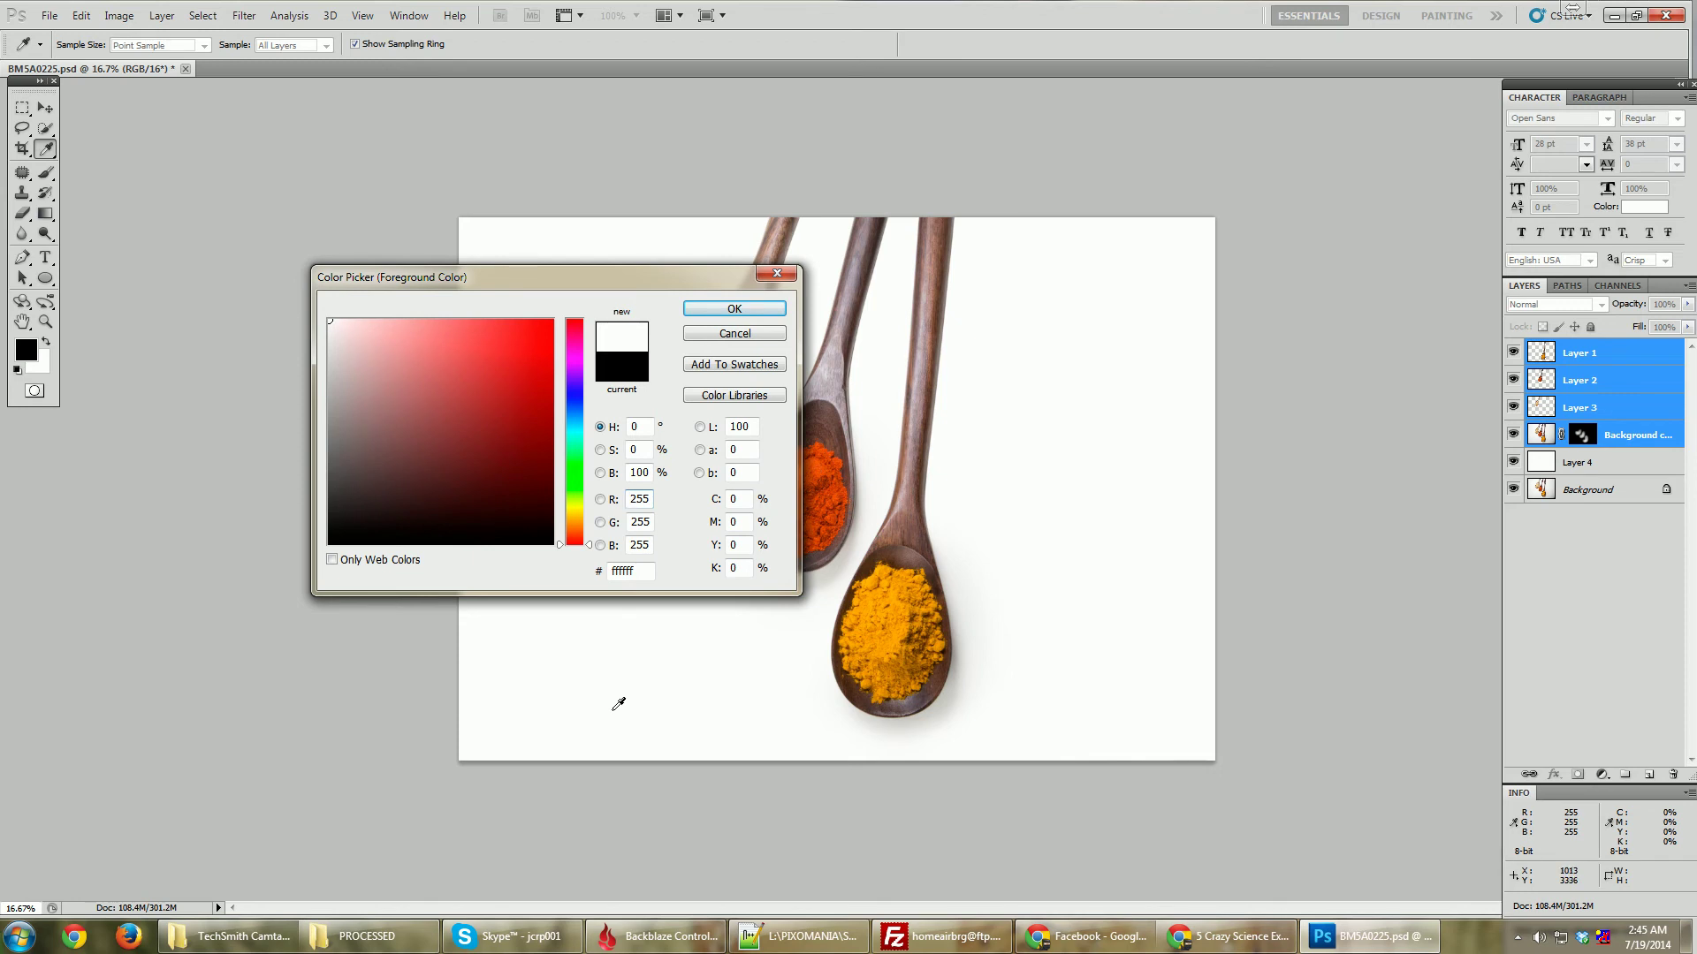
pyautogui.moveTo(779, 697); pyautogui.dragTo(1025, 305)
pyautogui.click(776, 275)
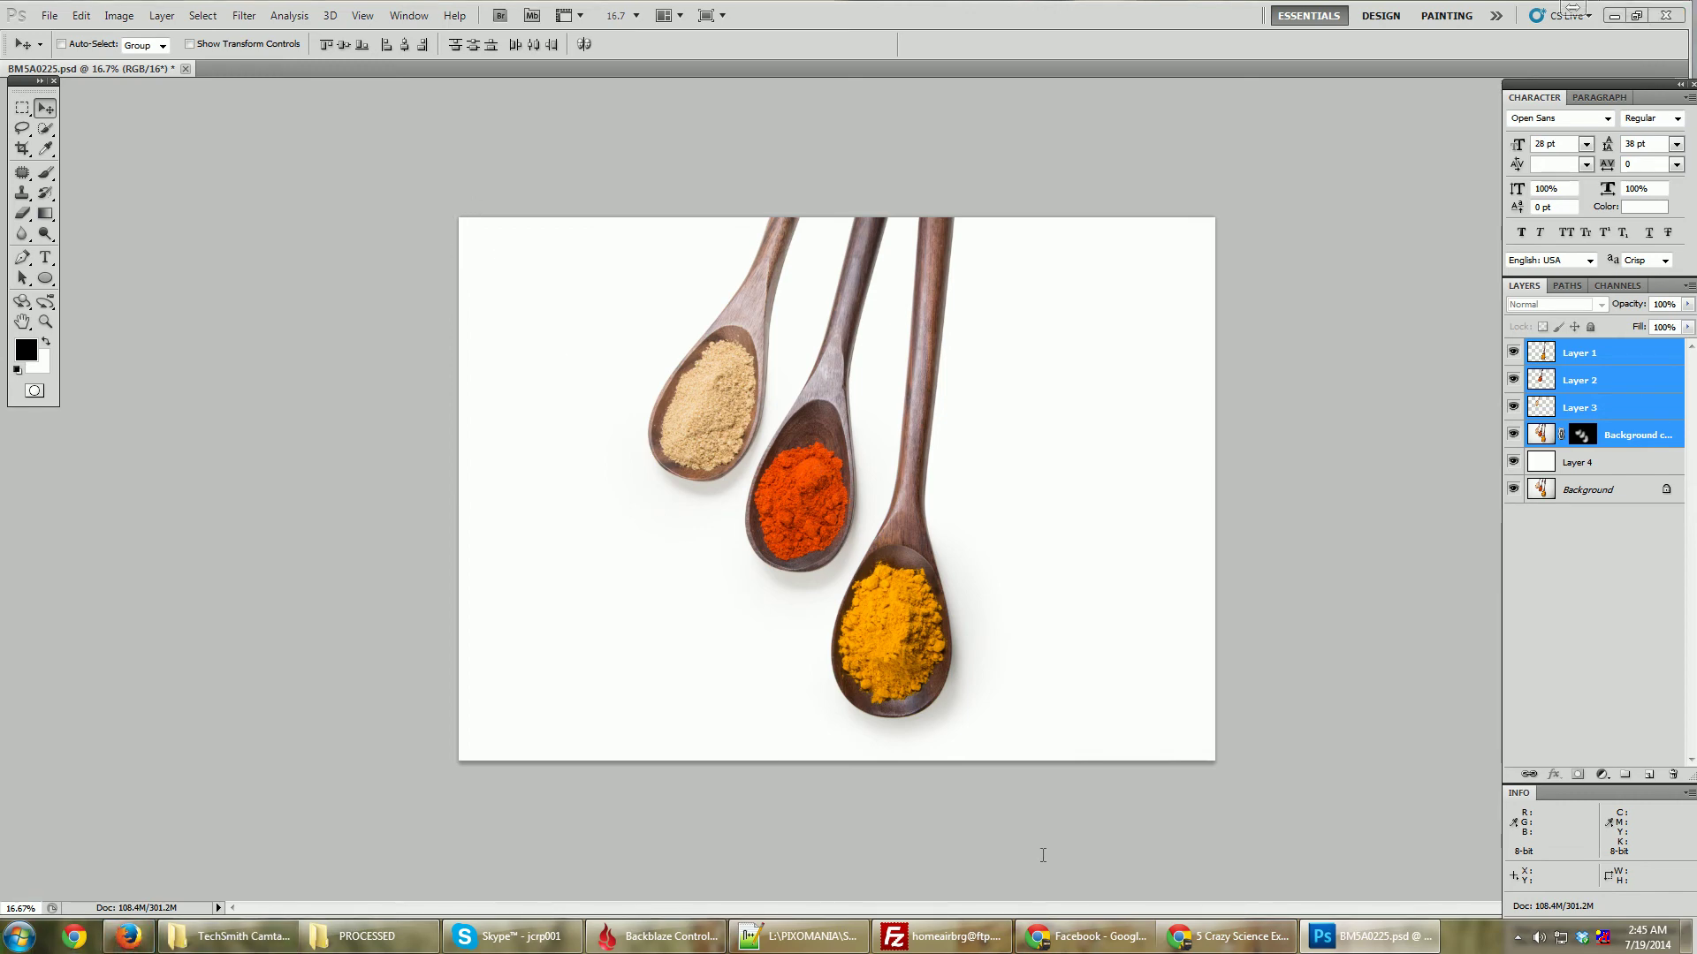
# Load pixomania.in in Chrome, open a blank new tab, and browse the Pixomania homepage
pyautogui.click(74, 936)
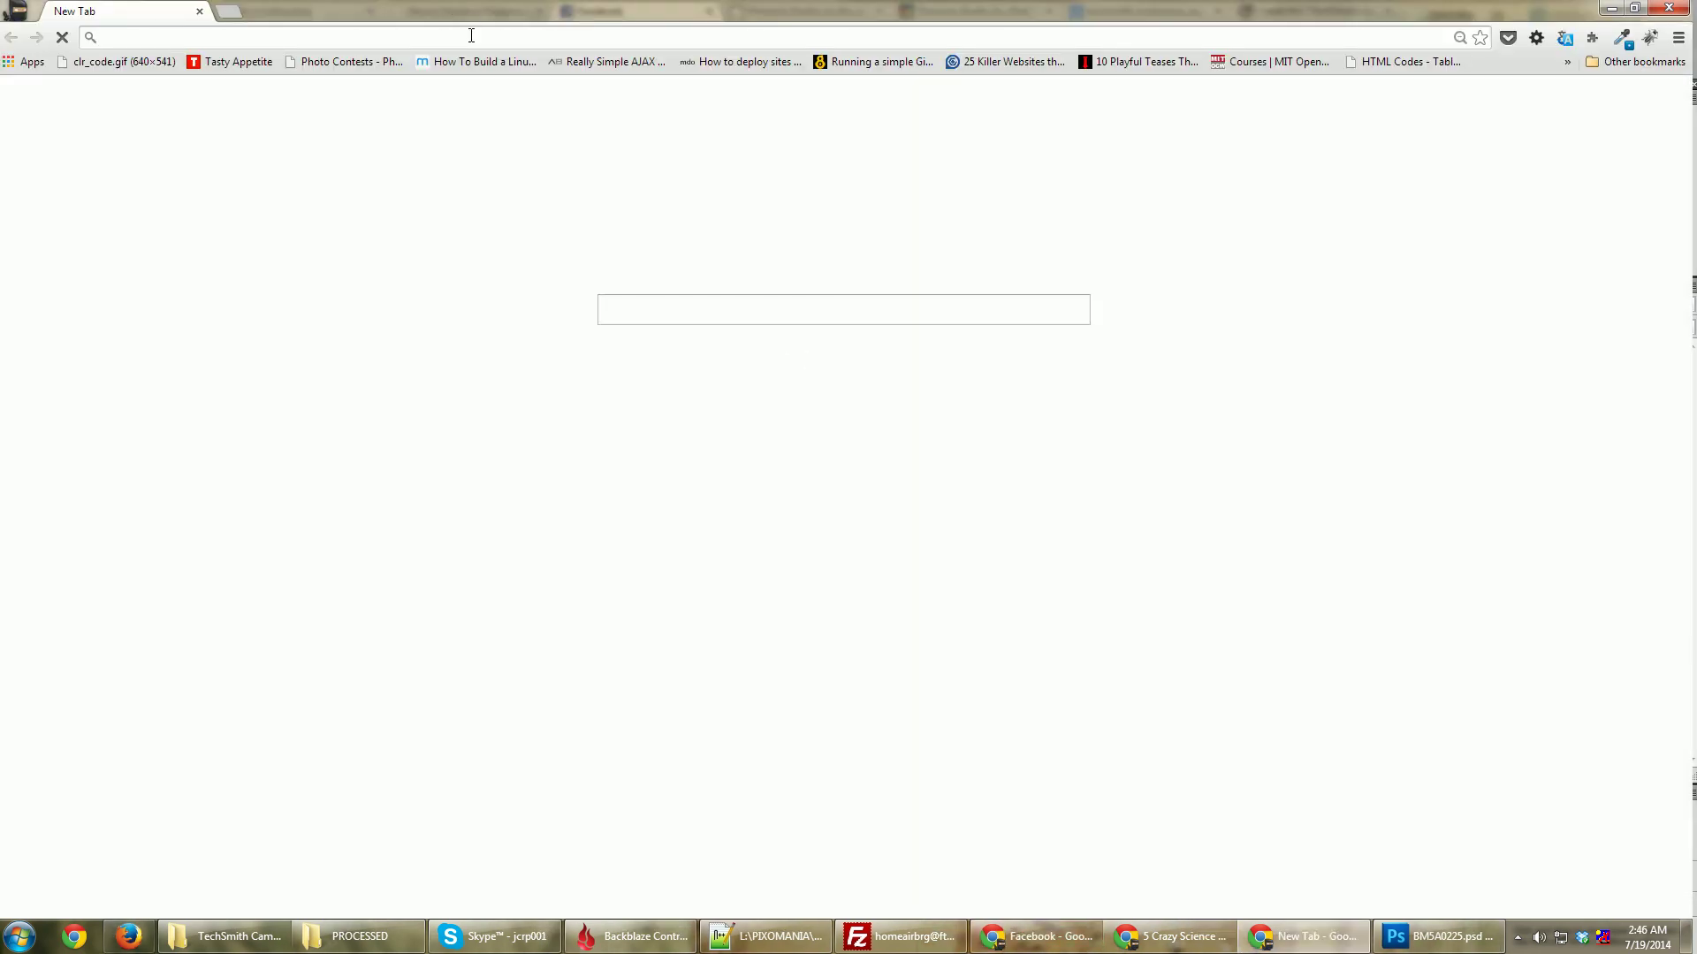
pyautogui.write('pixomania-blog.tumblr.com')
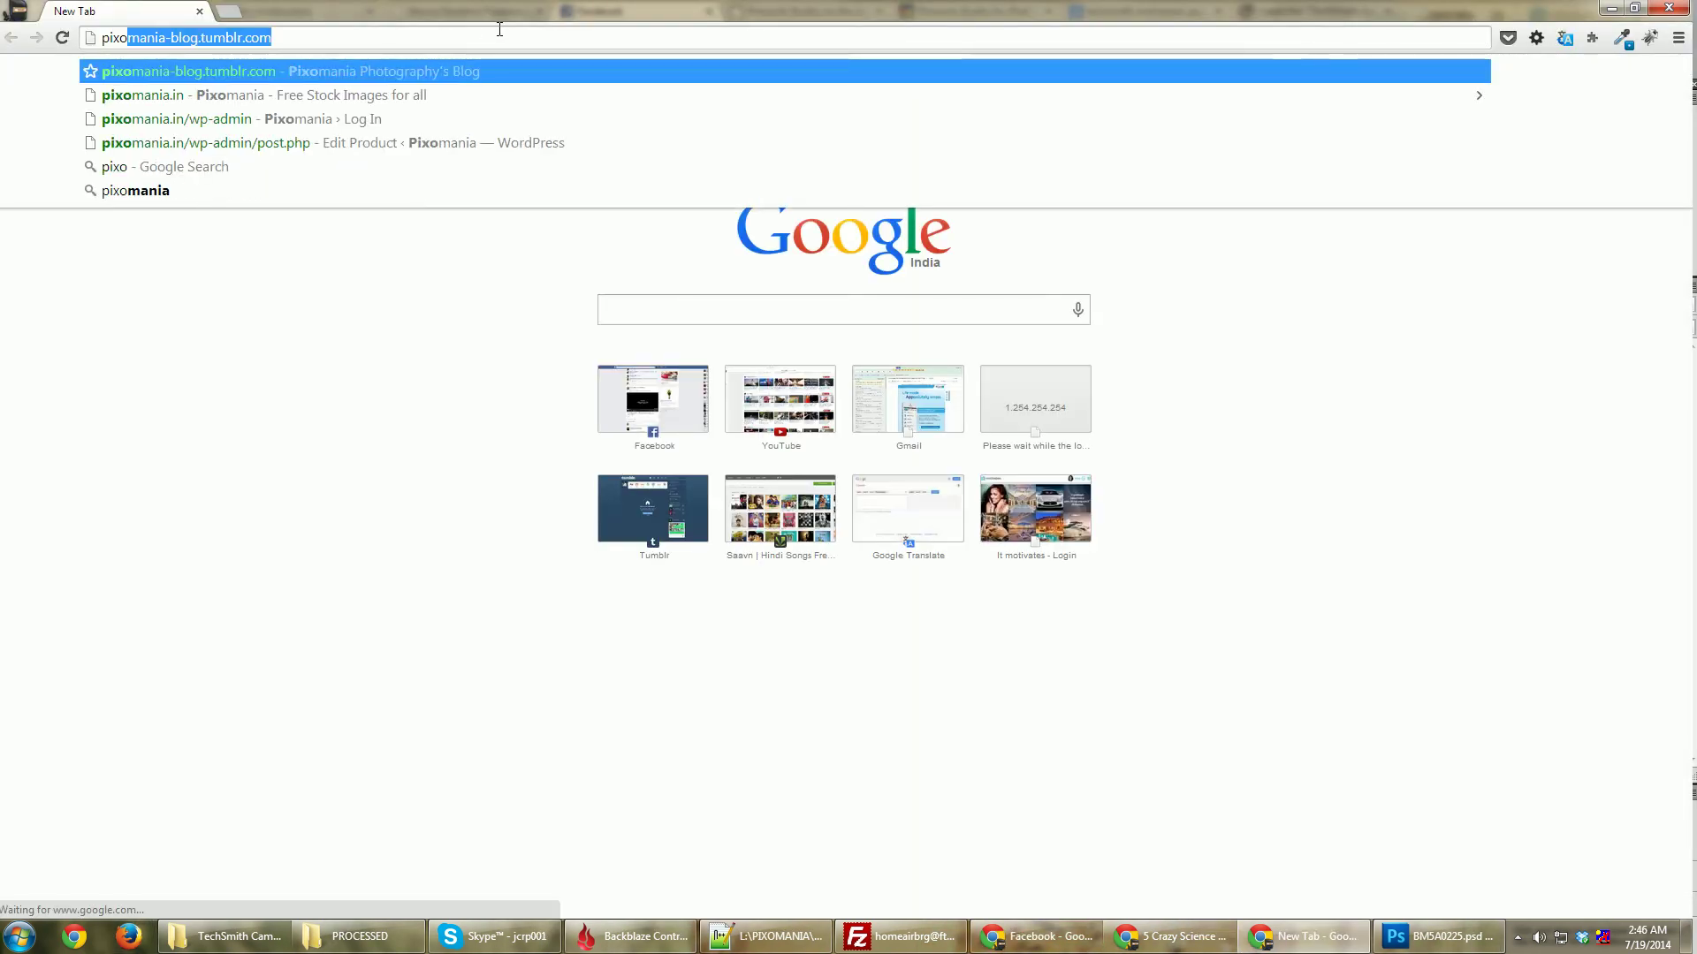
pyautogui.press('Down')
pyautogui.press('Return')
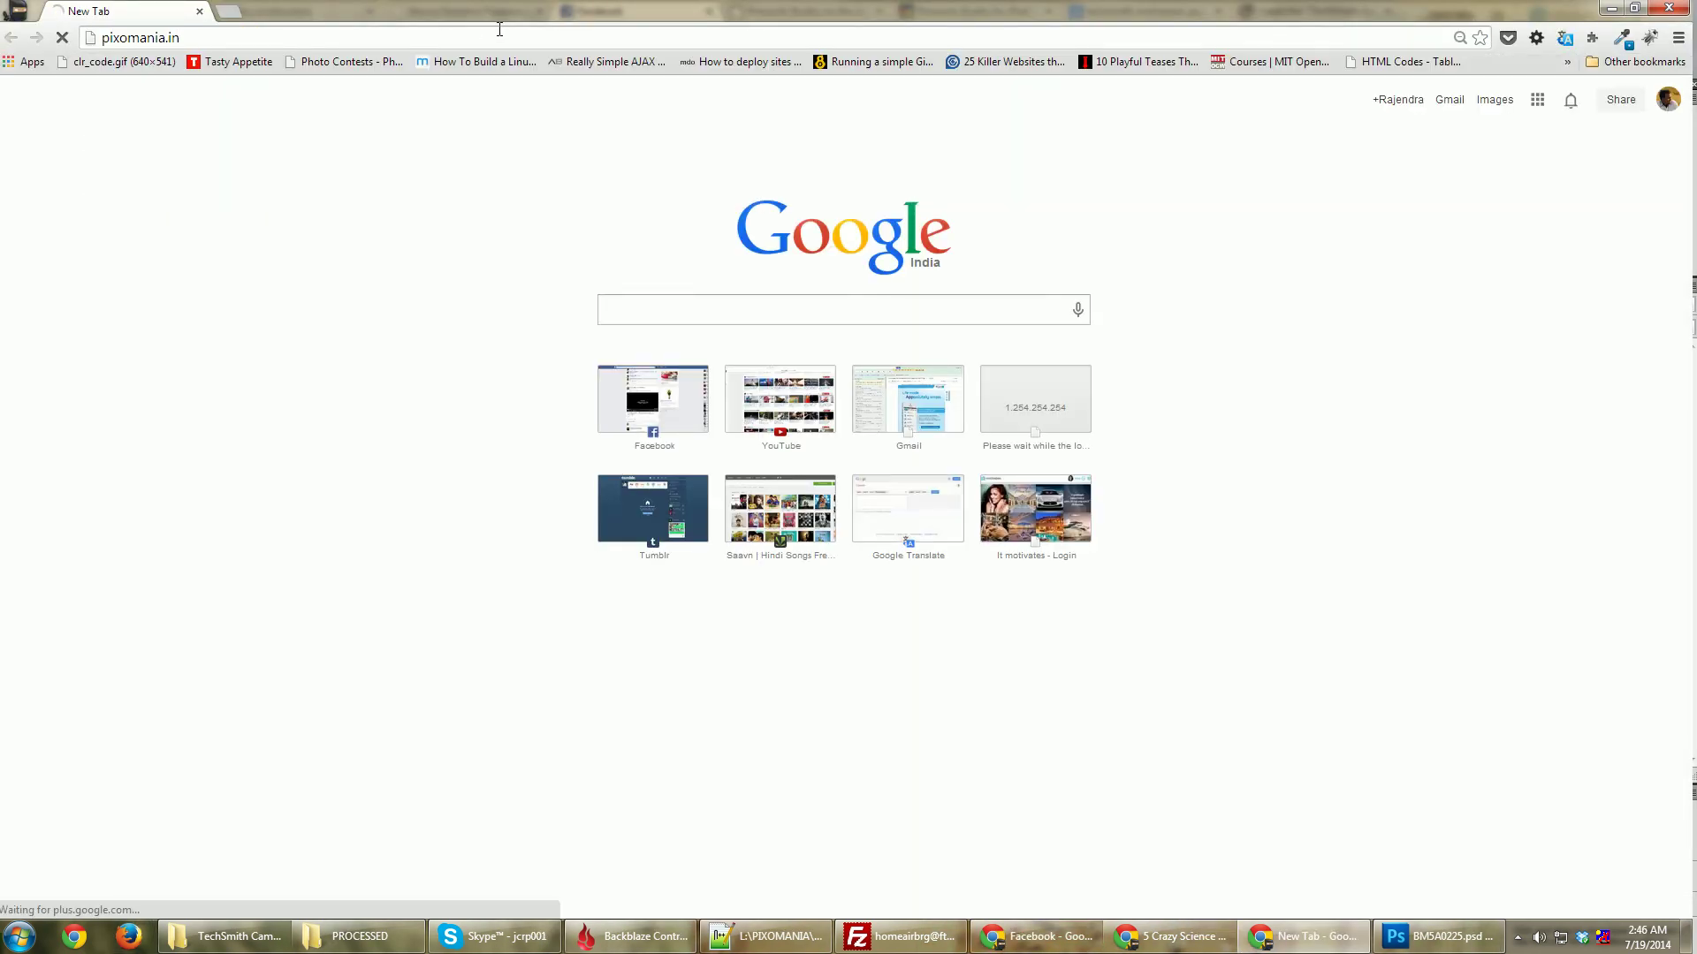
pyautogui.hotkey('ctrl', 't')
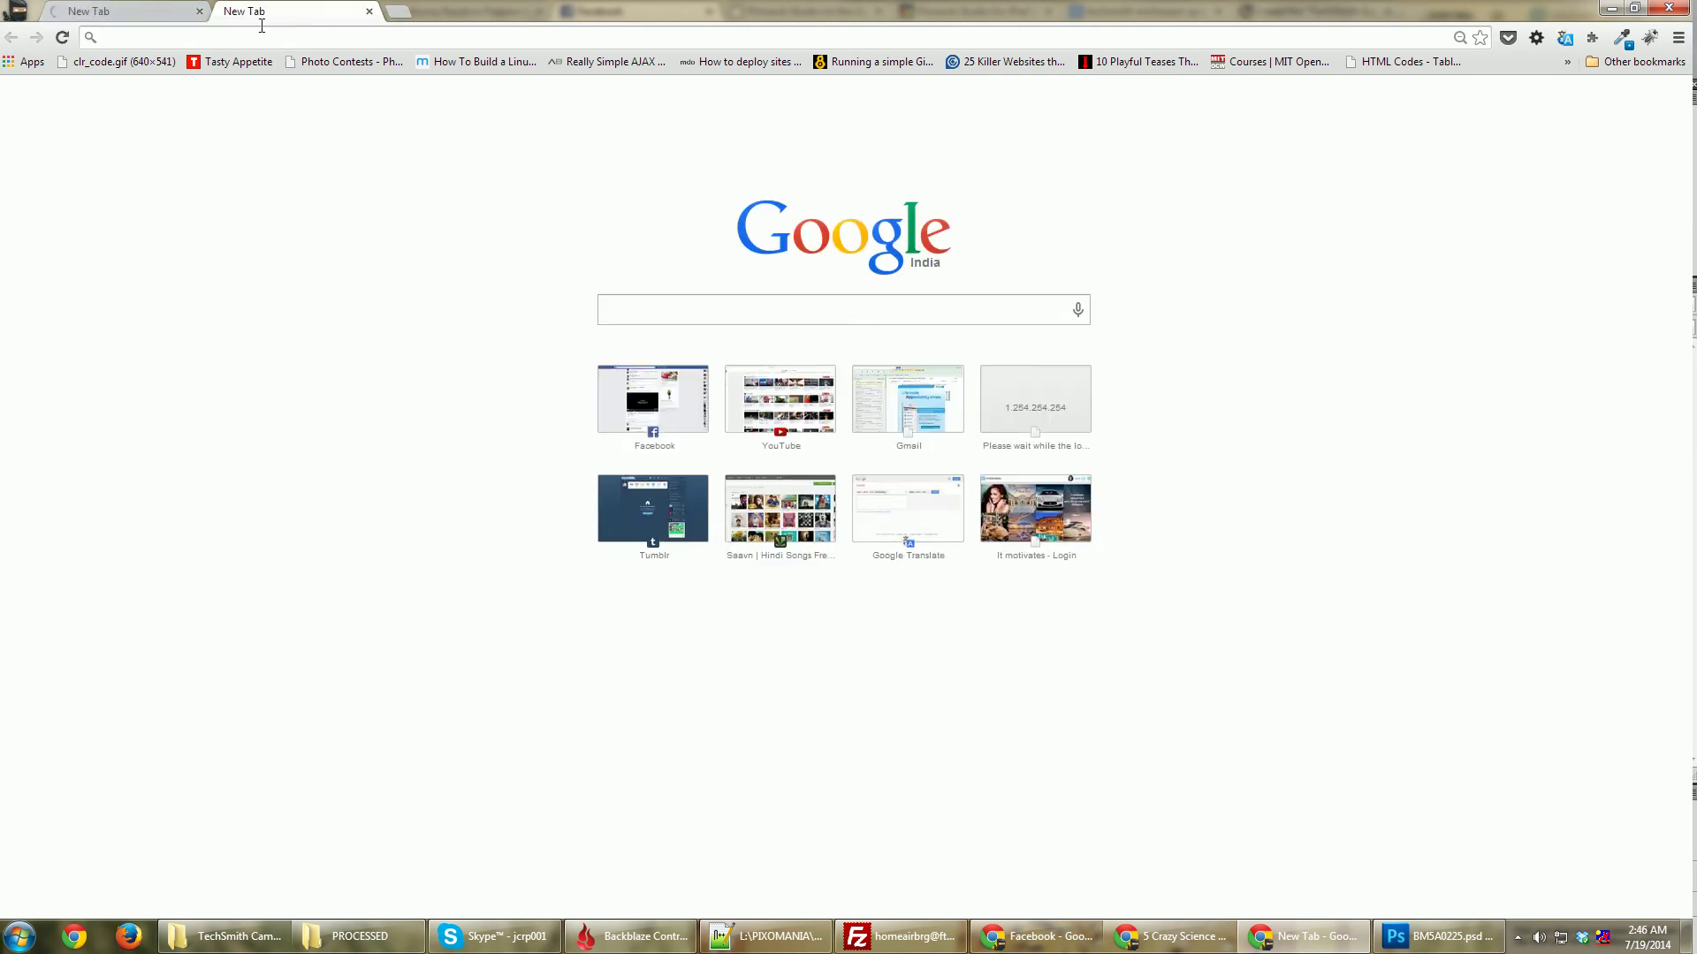
pyautogui.click(115, 9)
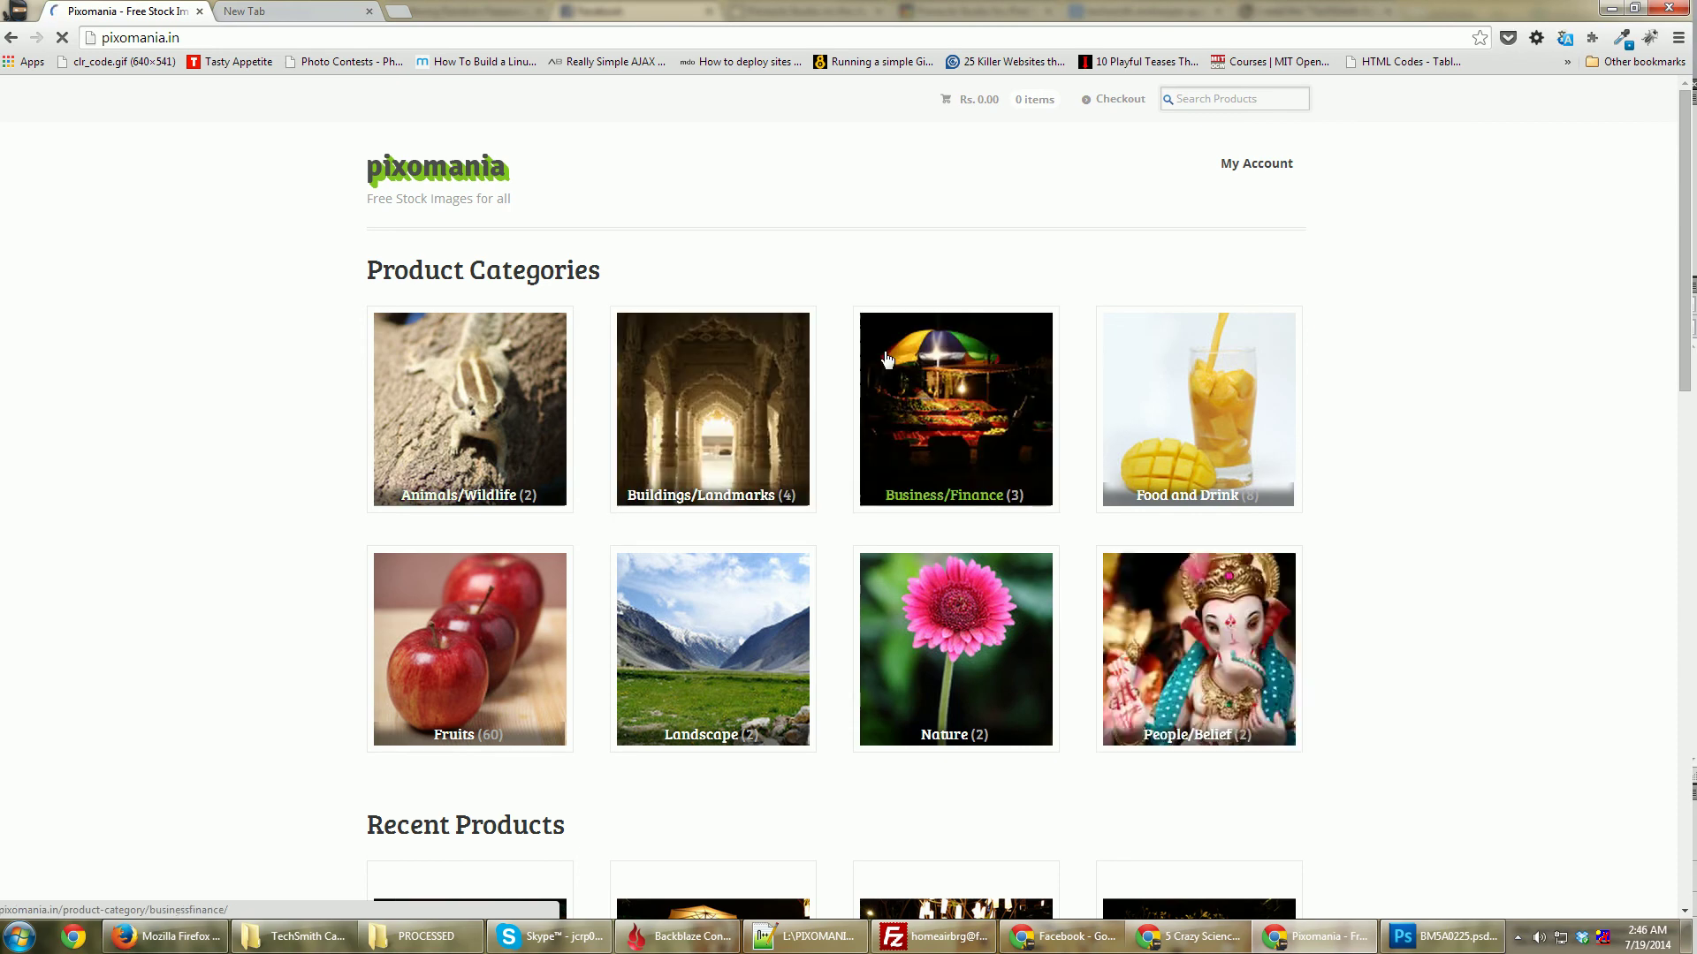
pyautogui.scroll(-6, 1453, 433)
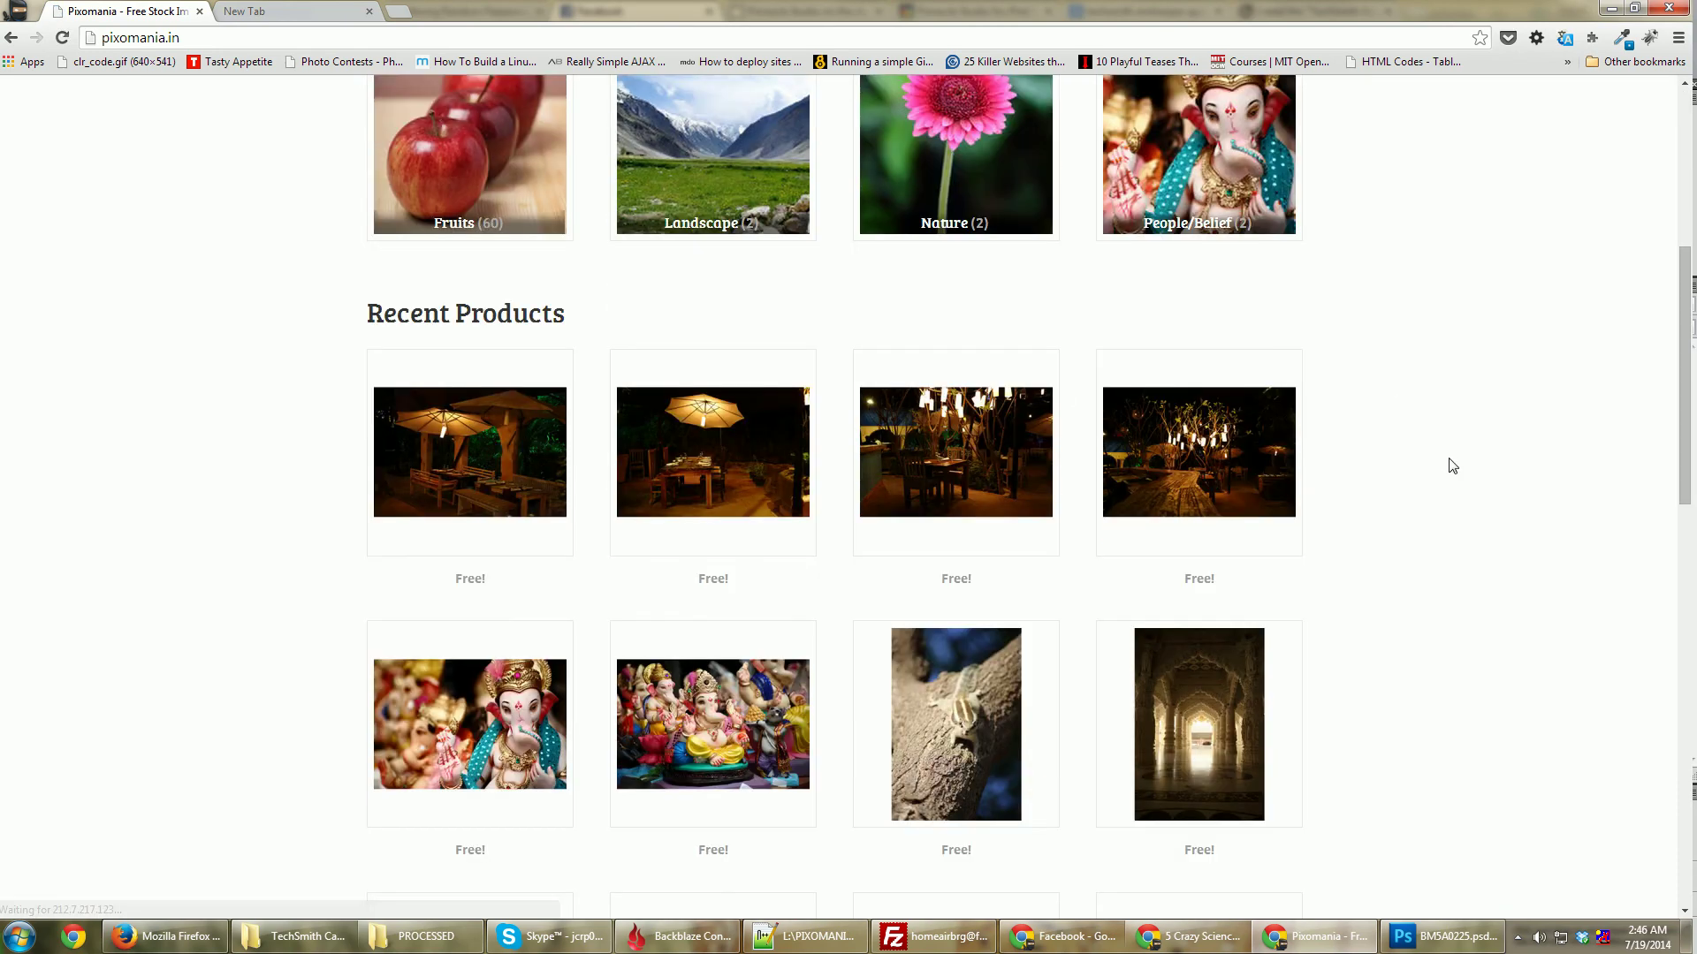
# Load pixomania-blog.tumblr.com in the new tab and scroll to the banana shoot post
pyautogui.click(300, 12)
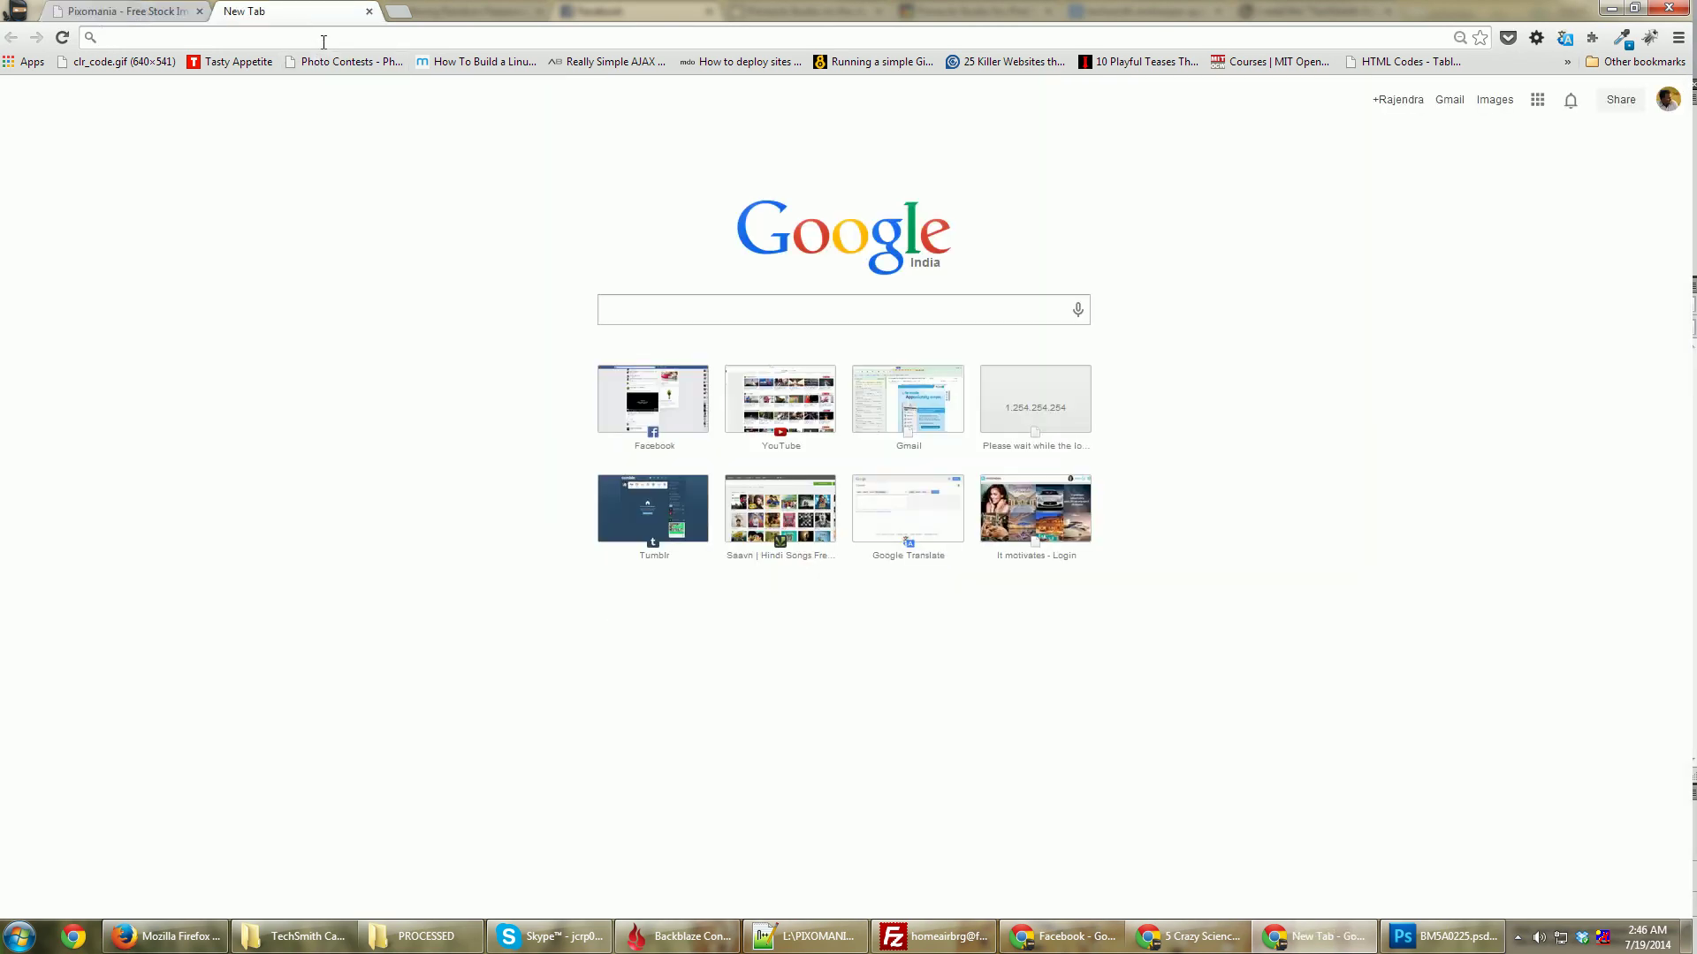
pyautogui.write('pixomania-blog.tumblr.com')
pyautogui.press('Return')
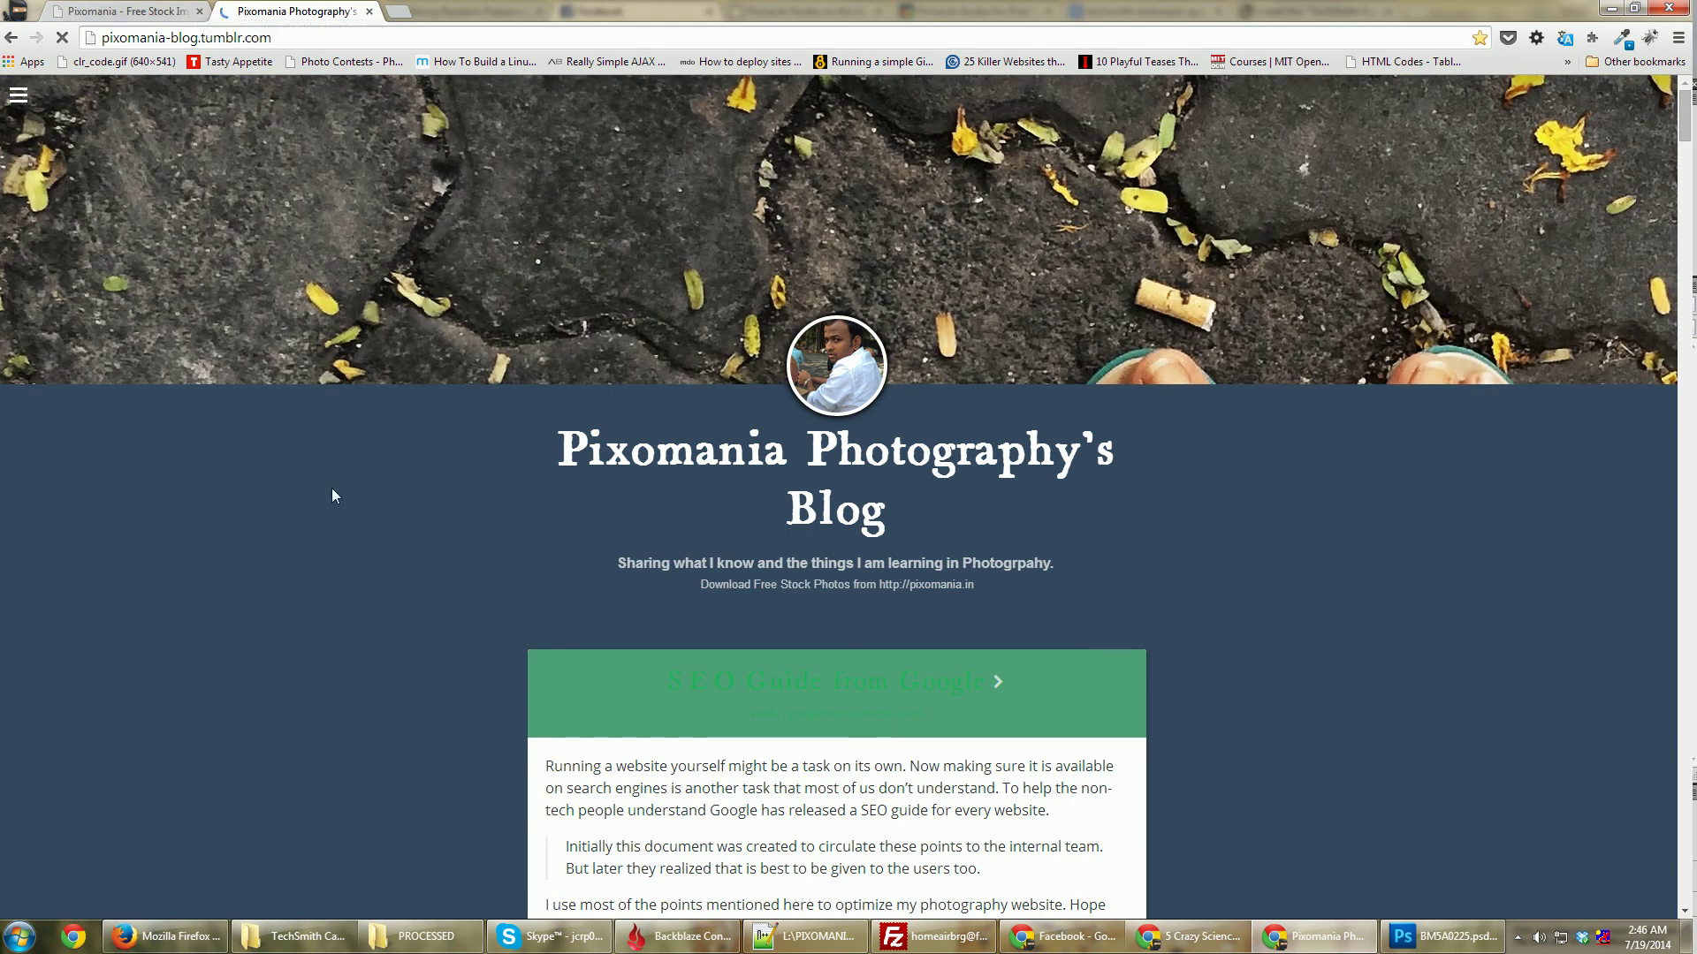
pyautogui.moveTo(1688, 124); pyautogui.dragTo(1681, 193)
pyautogui.scroll(1, 1680, 193)
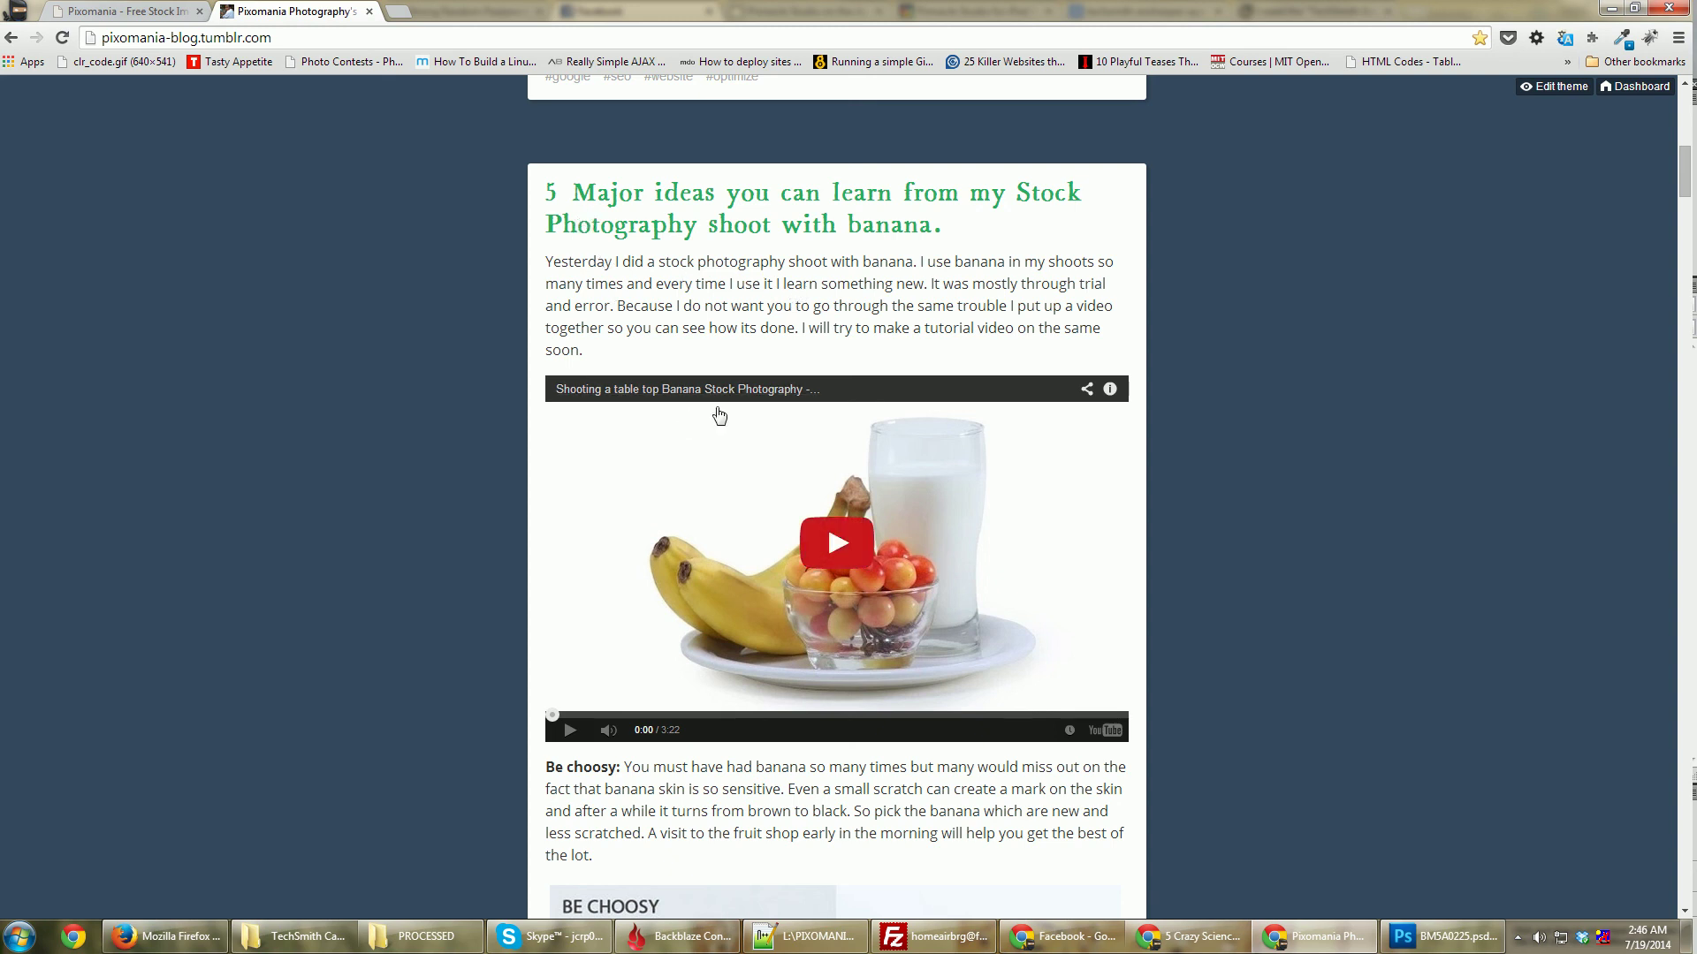
pyautogui.click(1412, 941)
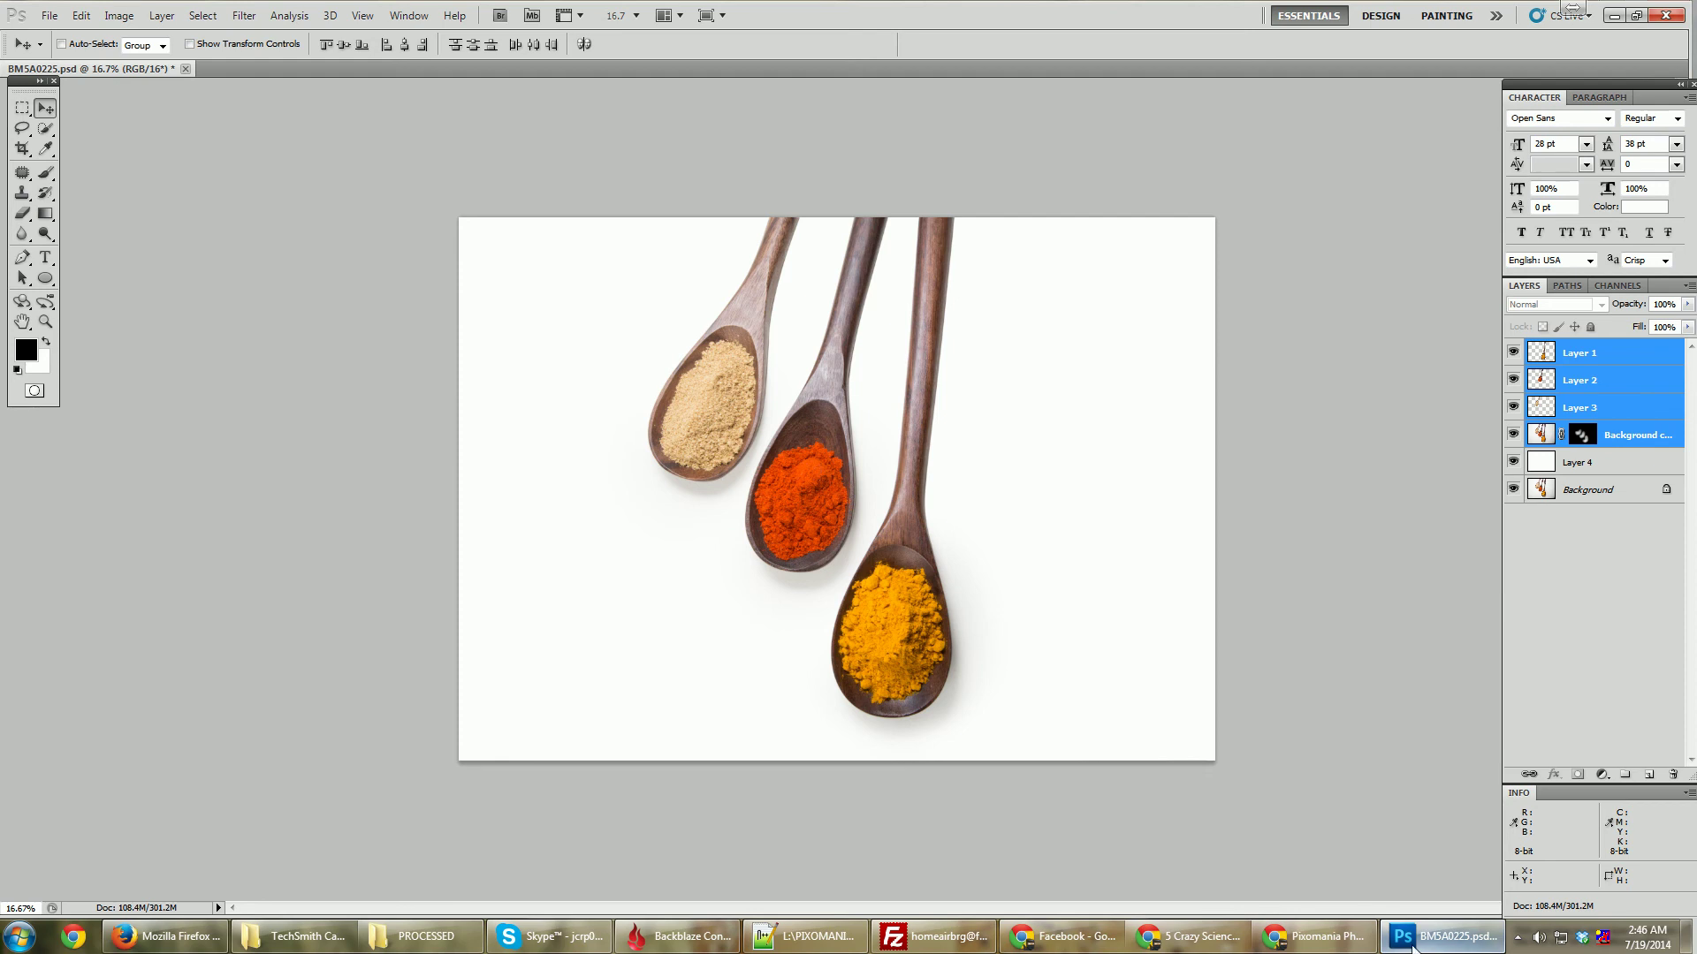